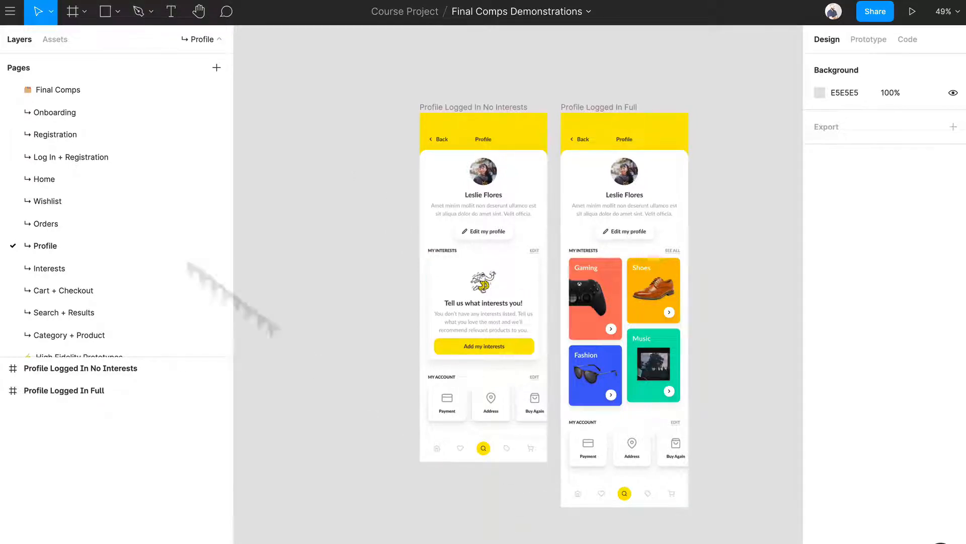
Review the Profile page's yellow header layers and switch the sidebar to the Assets library
click(46, 179)
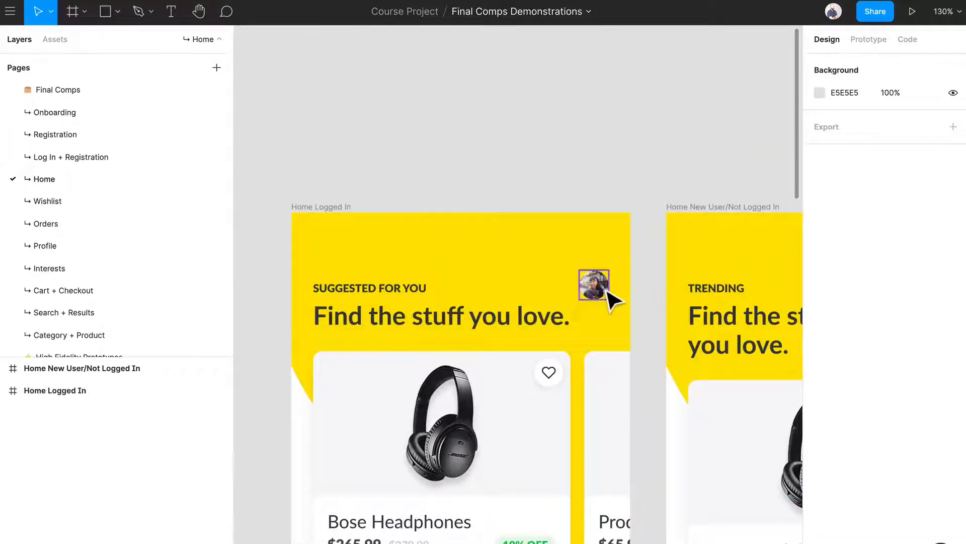
click(102, 245)
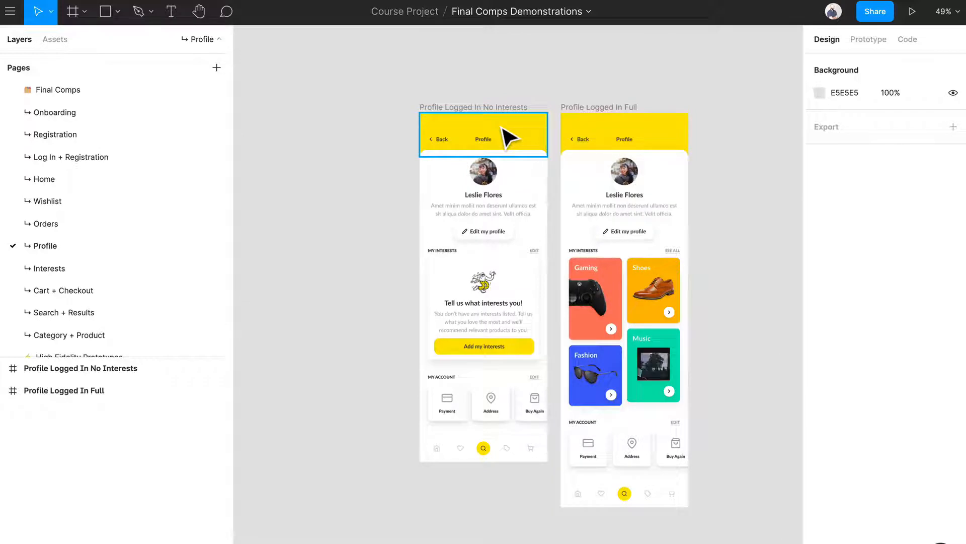
scroll(506, 136, up, 5)
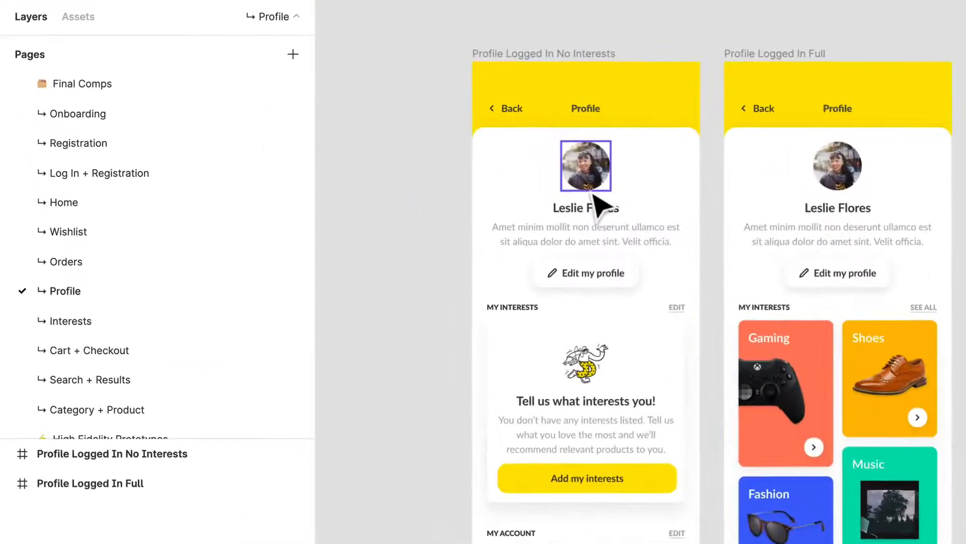
scroll(599, 194, up, 2)
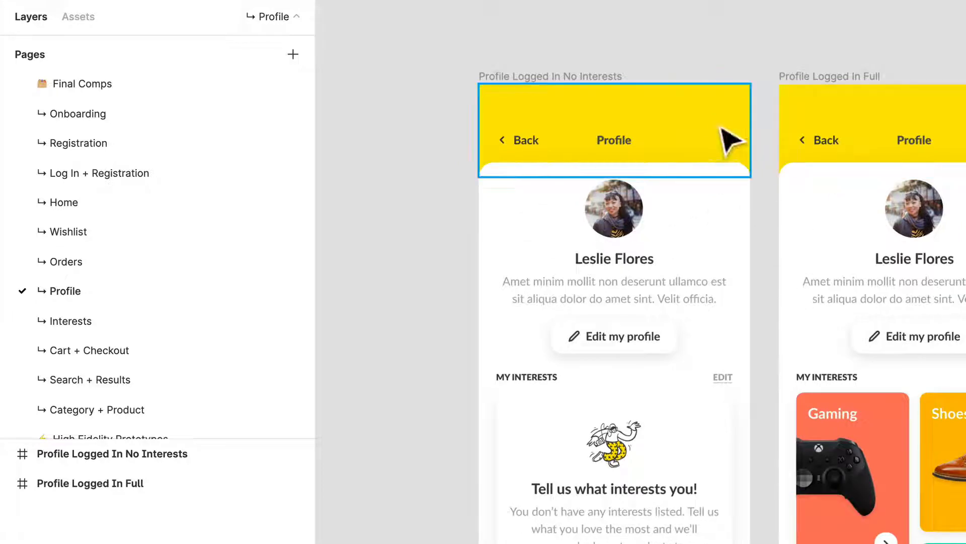
scroll(725, 242, down, 5)
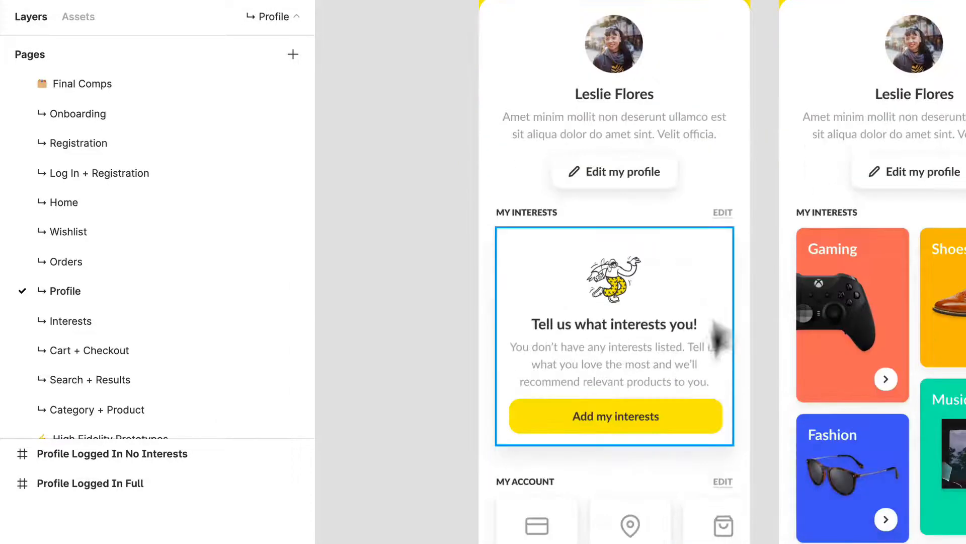
scroll(718, 344, up, 5)
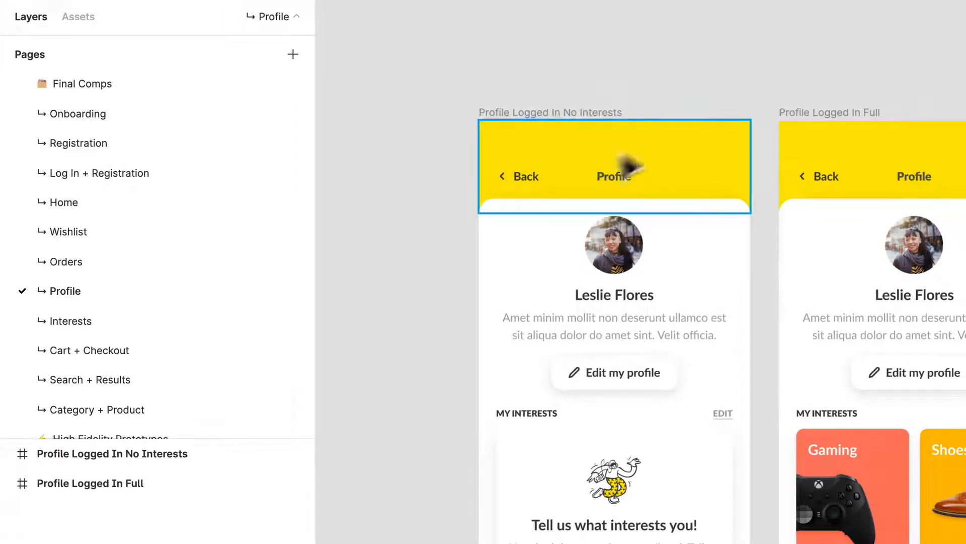
scroll(532, 193, up, 3)
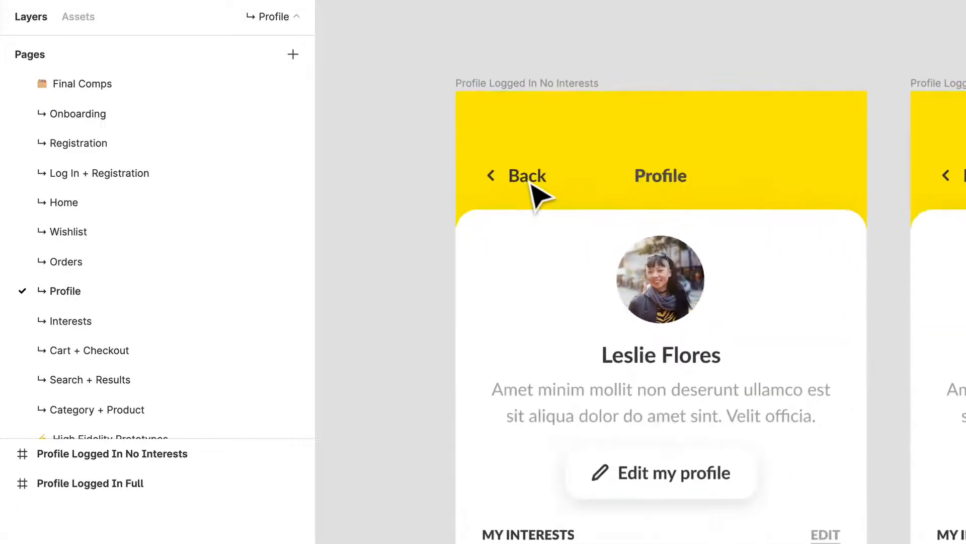
click(540, 194)
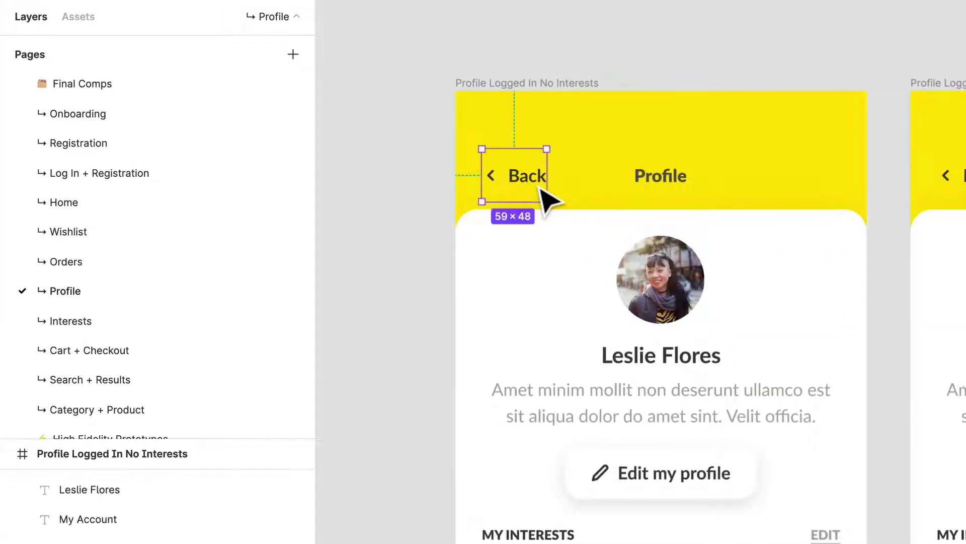
click(763, 181)
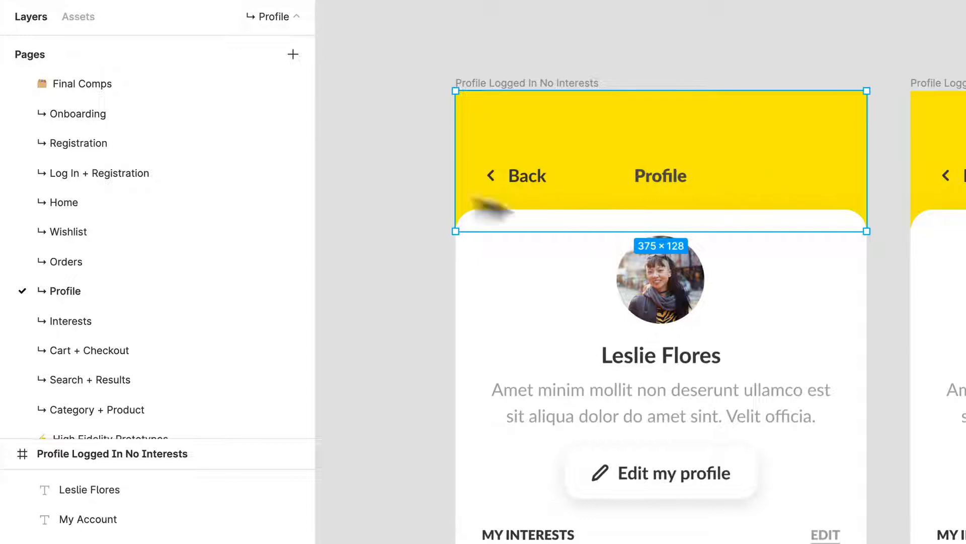
click(91, 17)
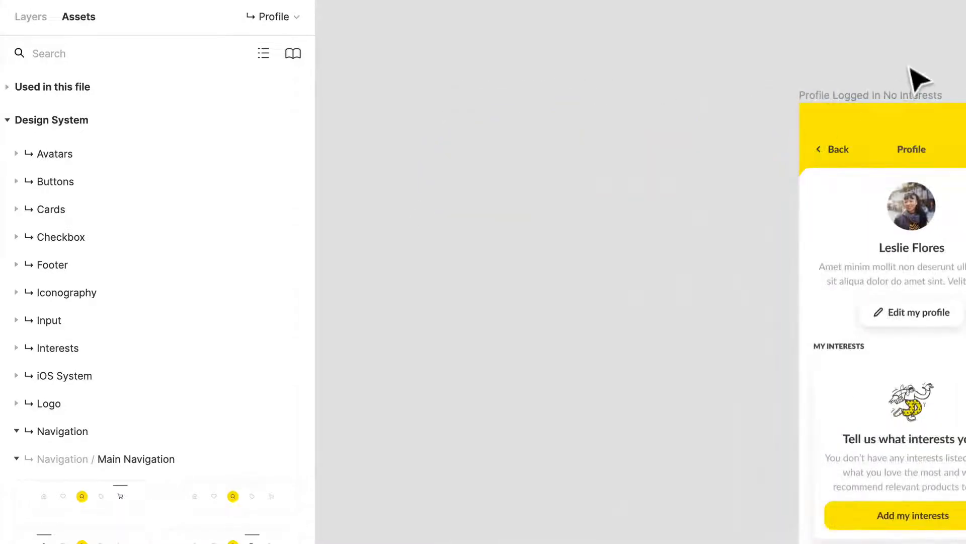
Duplicate the no-interests profile screen to the left and expand Navigation / Top Navigation in Assets
click(930, 119)
drag(930, 119, 597, 108)
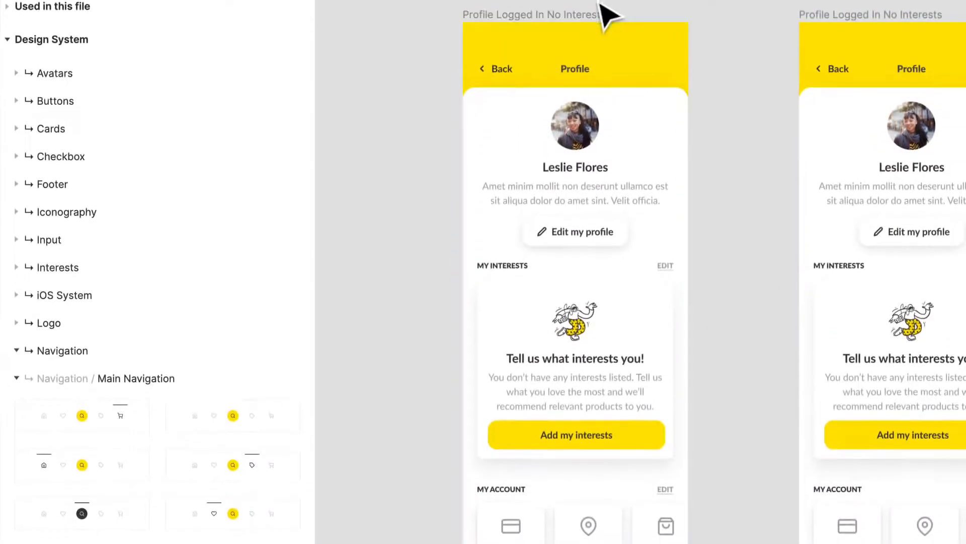
scroll(604, 13, up, 5)
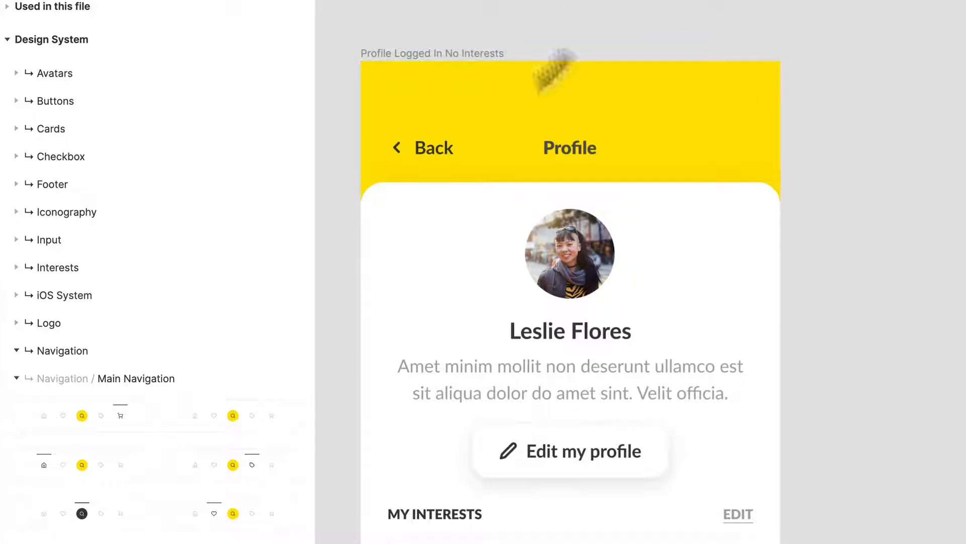
click(182, 379)
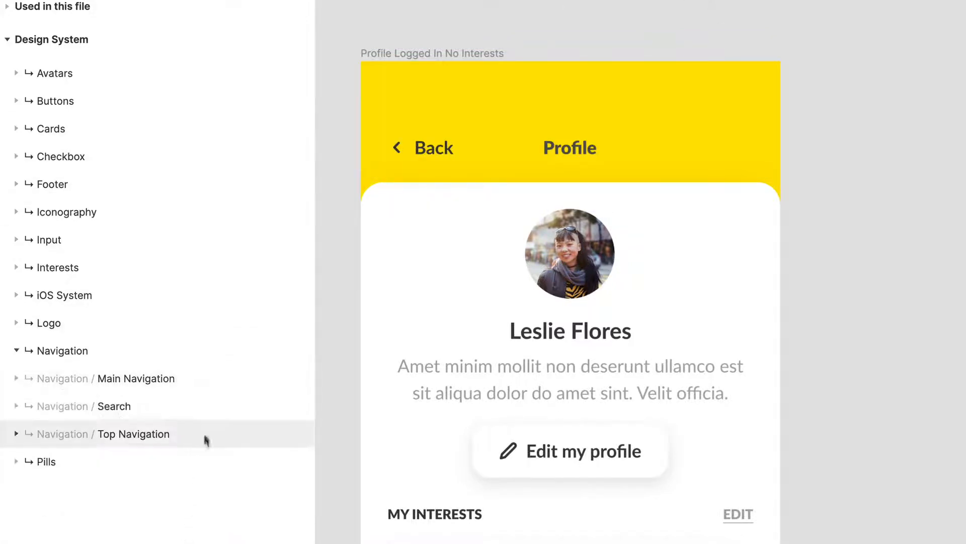
click(202, 416)
click(194, 436)
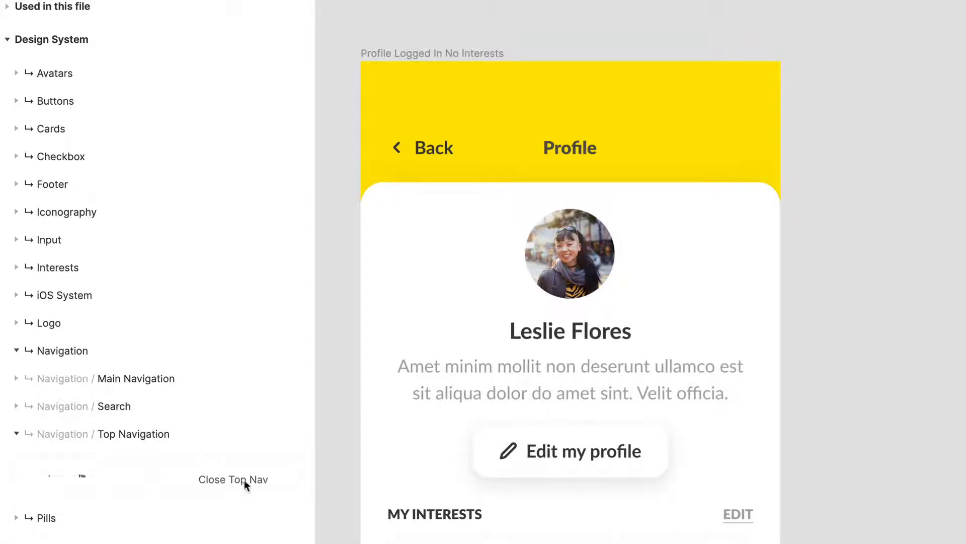
Drop a Back Top Nav instance in, delete the yellow header and move the nav onto the screen top
drag(116, 479, 685, 61)
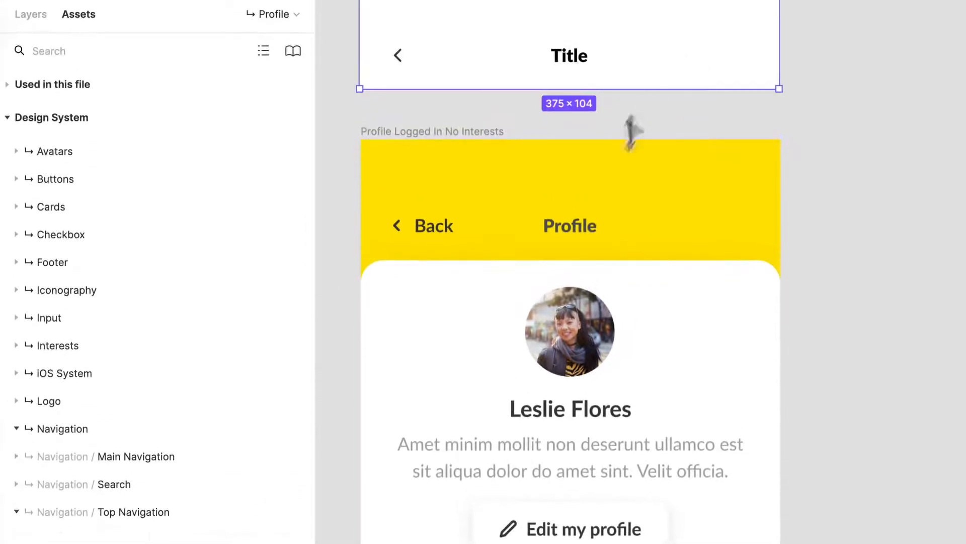
click(616, 215)
key(Delete)
scroll(615, 216, up, 5)
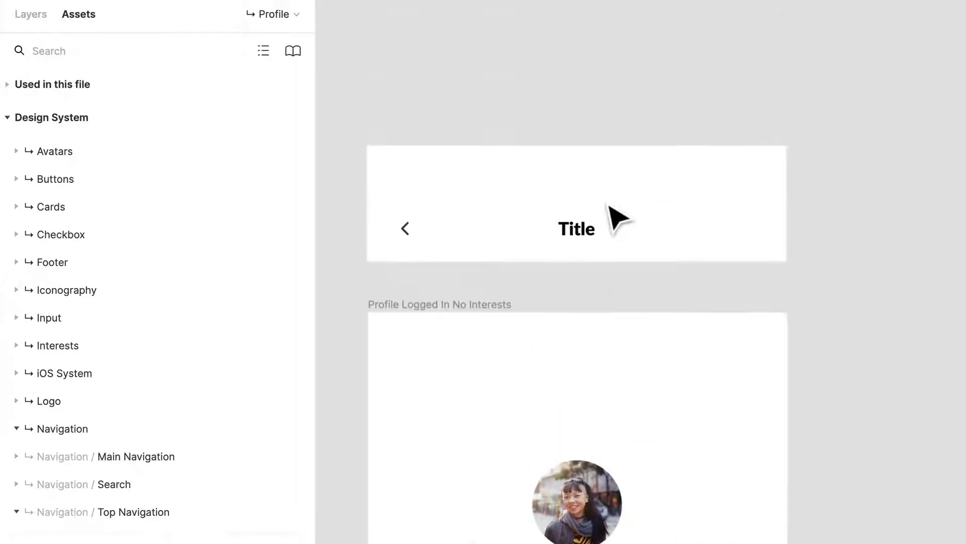
mouse_move(626, 211)
mouse_down()
mouse_move(615, 370)
mouse_move(638, 381)
mouse_move(633, 373)
mouse_up()
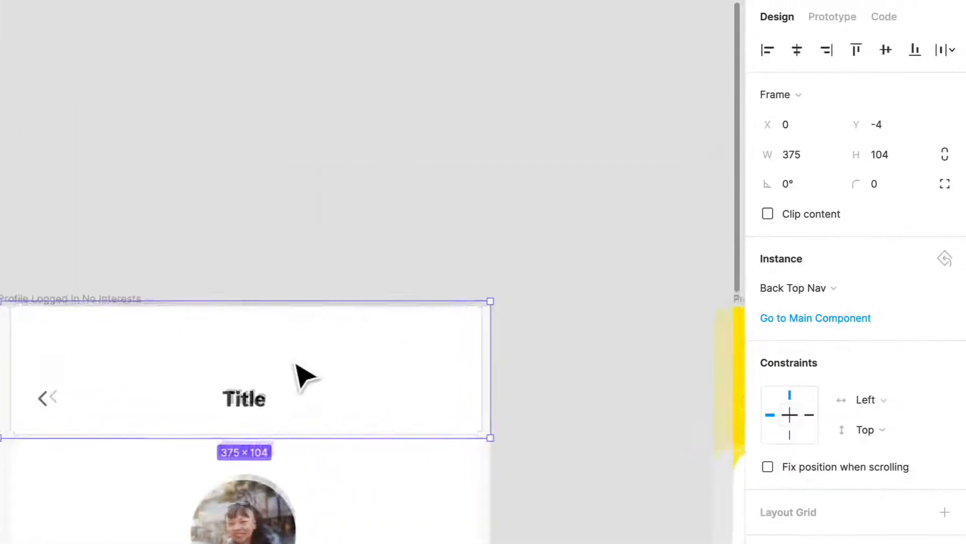
scroll(298, 376, up, 5)
Nudge the Back Top Nav flush to Y 0 and retitle its Title text to Profile
key(Down)
key(Down)
key(Down)
key(Down)
key(Down)
key(Up)
scroll(302, 335, down, 2)
scroll(304, 334, down, 3)
scroll(423, 309, left, 5)
scroll(423, 310, down, 2)
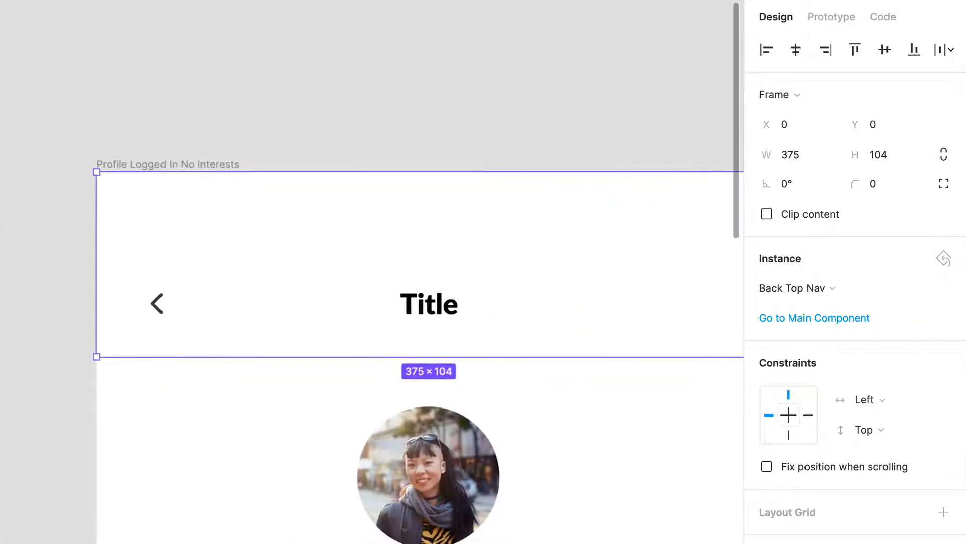
scroll(922, 416, down, 1)
scroll(906, 445, down, 3)
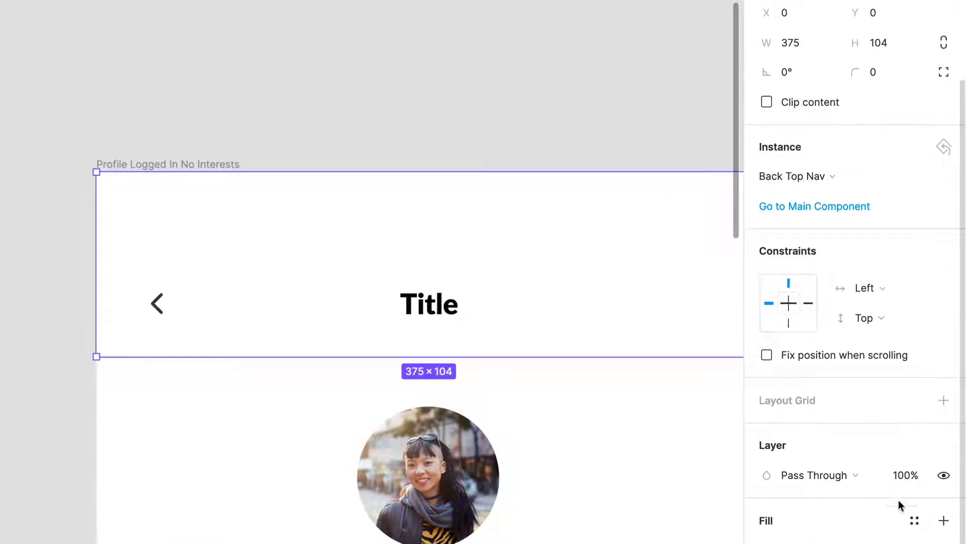
double_click(448, 309)
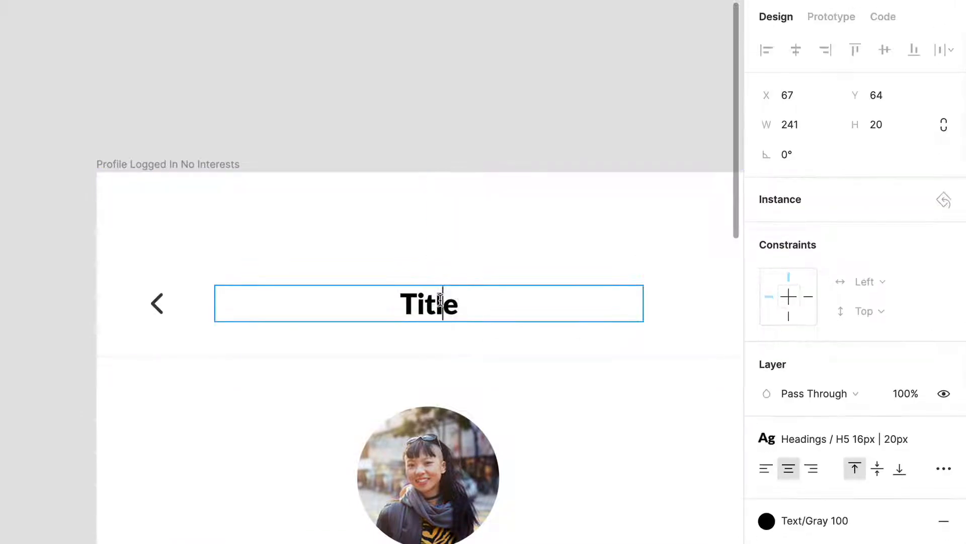
key(ctrl+a)
text(Profile)
Select the nested back chevron icon and bring up its instance swap choices
click(160, 311)
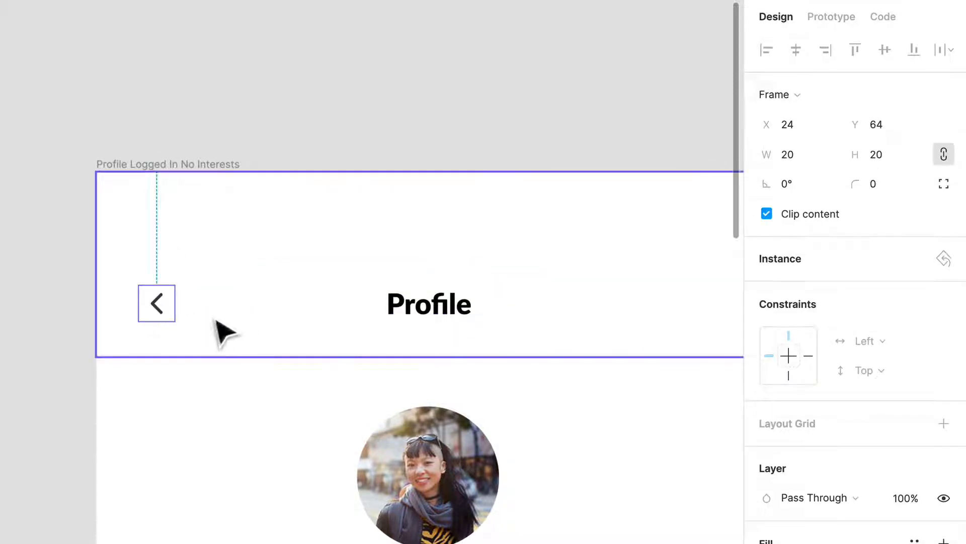
double_click(160, 312)
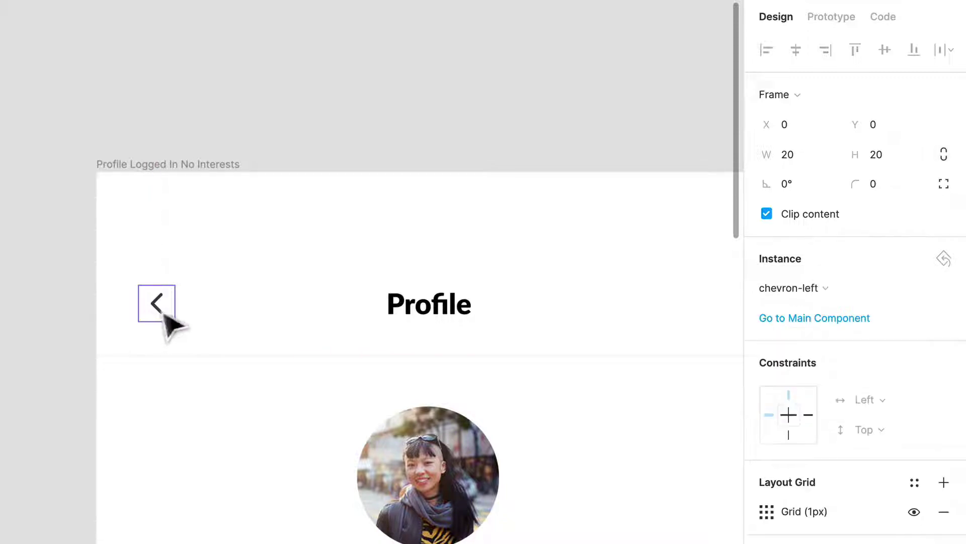
click(822, 293)
mouse_move(795, 398)
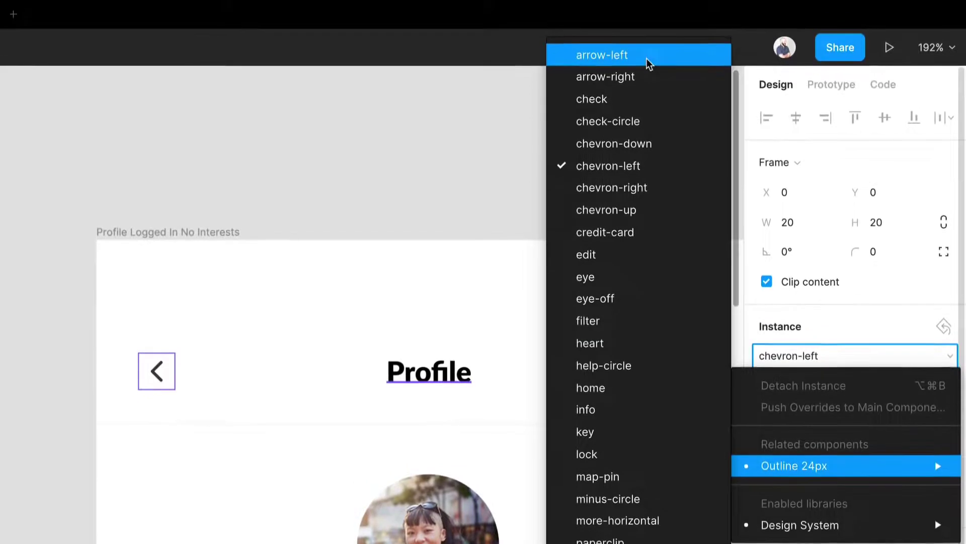
Swap in the arrow-left icon and fill the Back Top Nav with Design System Primary yellow
click(647, 63)
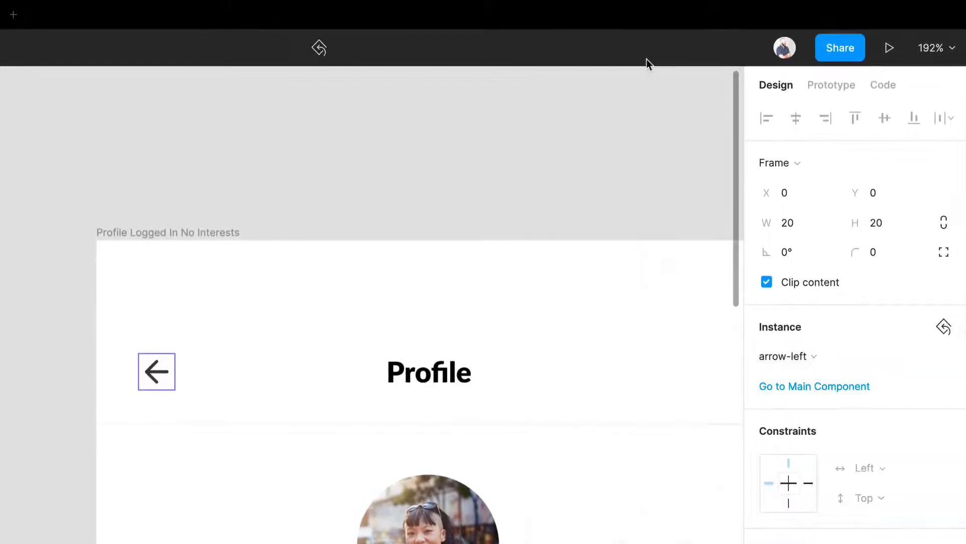
click(446, 191)
scroll(613, 257, down, 2)
drag(604, 254, 494, 195)
click(495, 192)
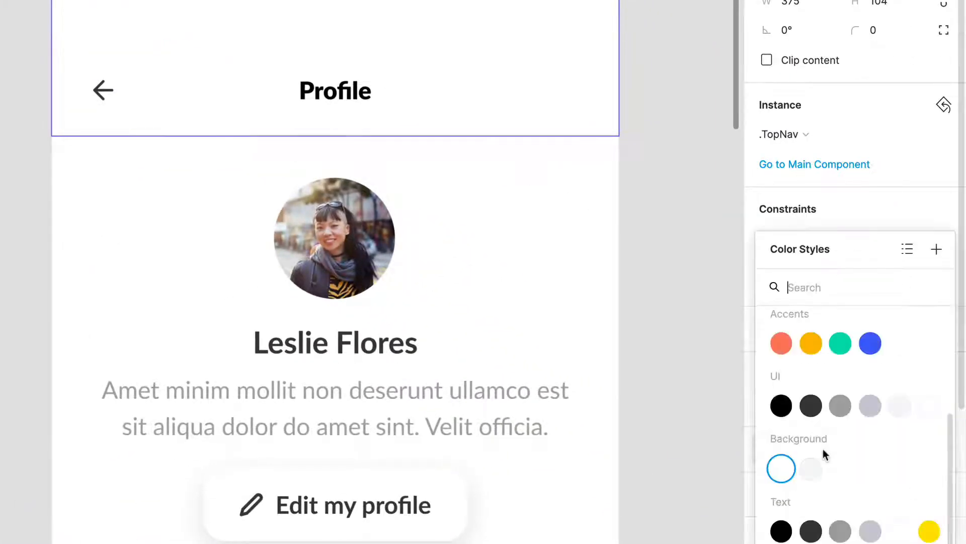
scroll(861, 448, up, 5)
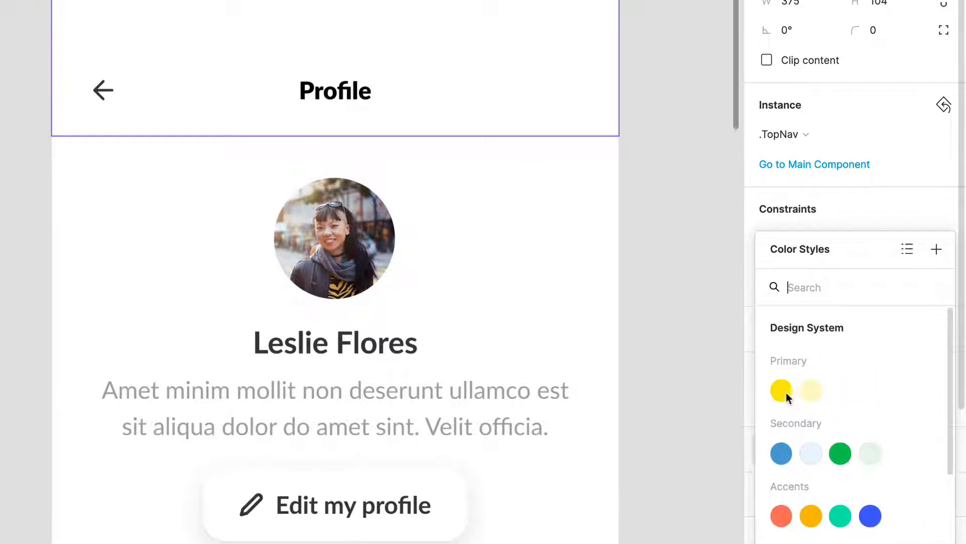
click(781, 390)
click(402, 260)
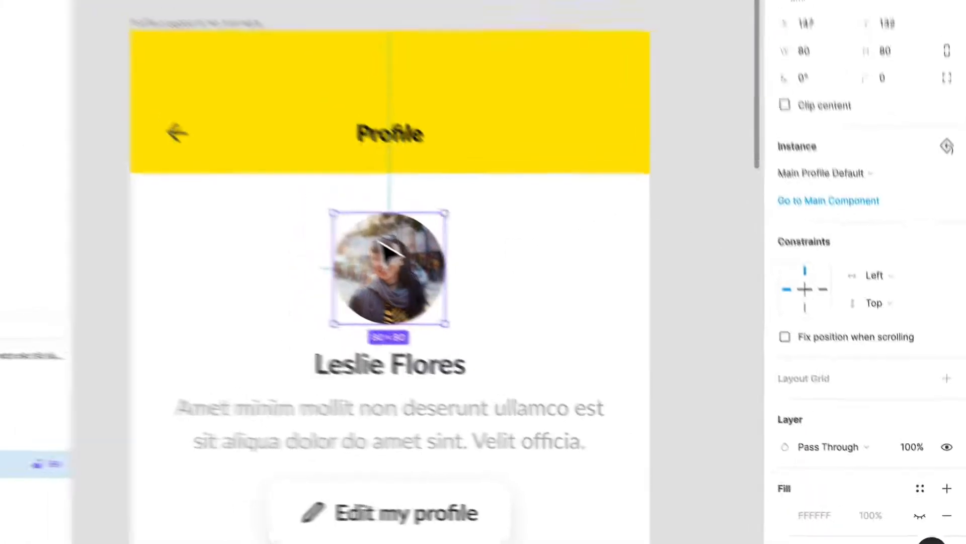
scroll(654, 321, down, 3)
click(737, 275)
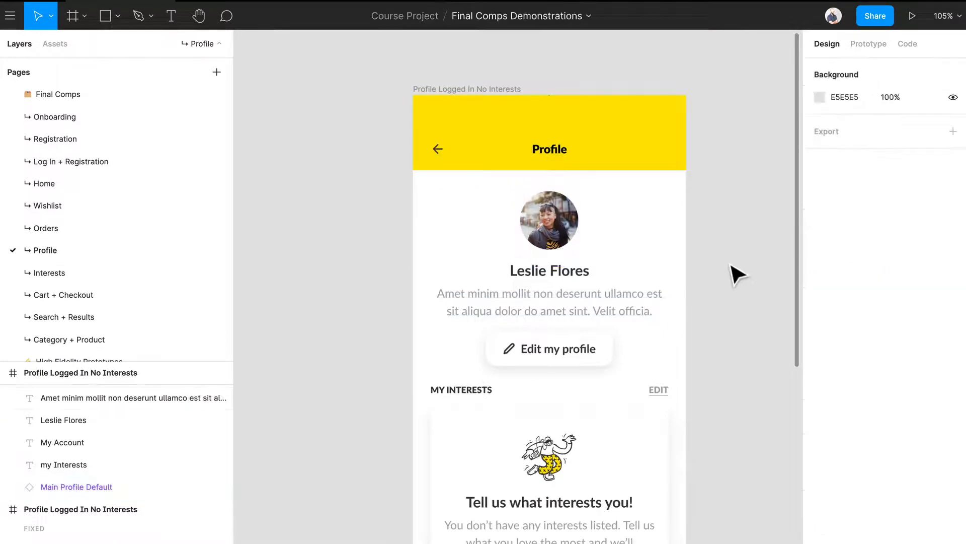
scroll(715, 256, down, 6)
scroll(715, 257, down, 3)
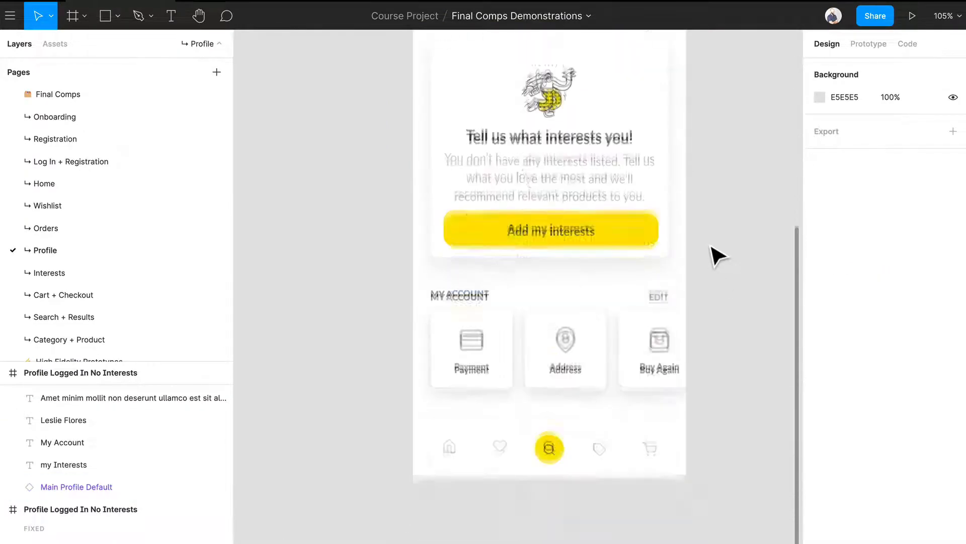
Draw a 375-wide Frame 1 over the profile content with its top at Y 96, height 852, under the header
key(f)
drag(687, 427, 437, 118)
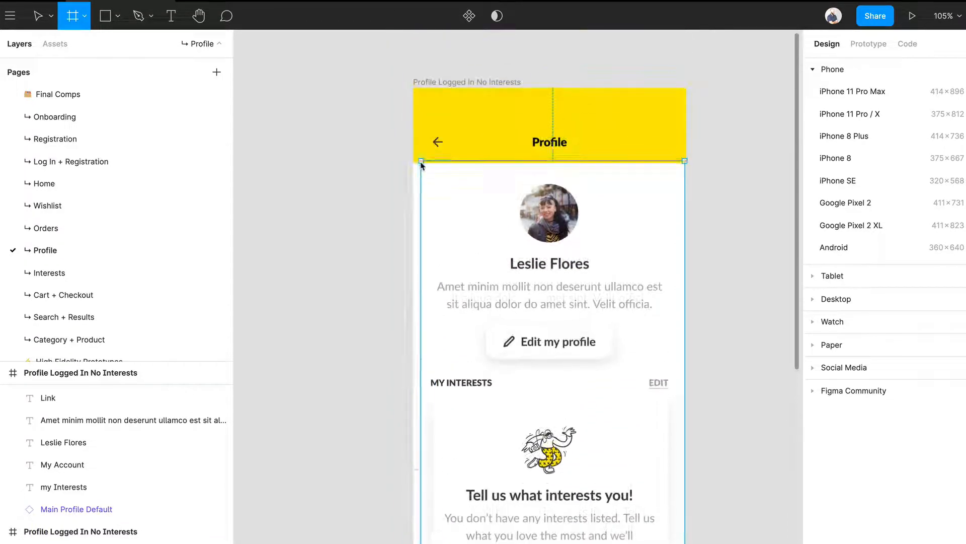
drag(437, 119, 416, 166)
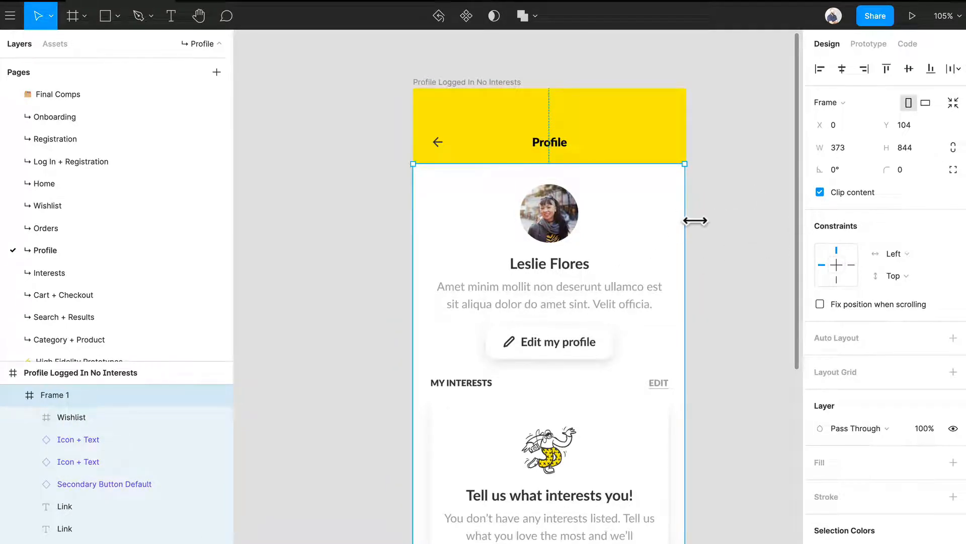
drag(698, 221, 700, 221)
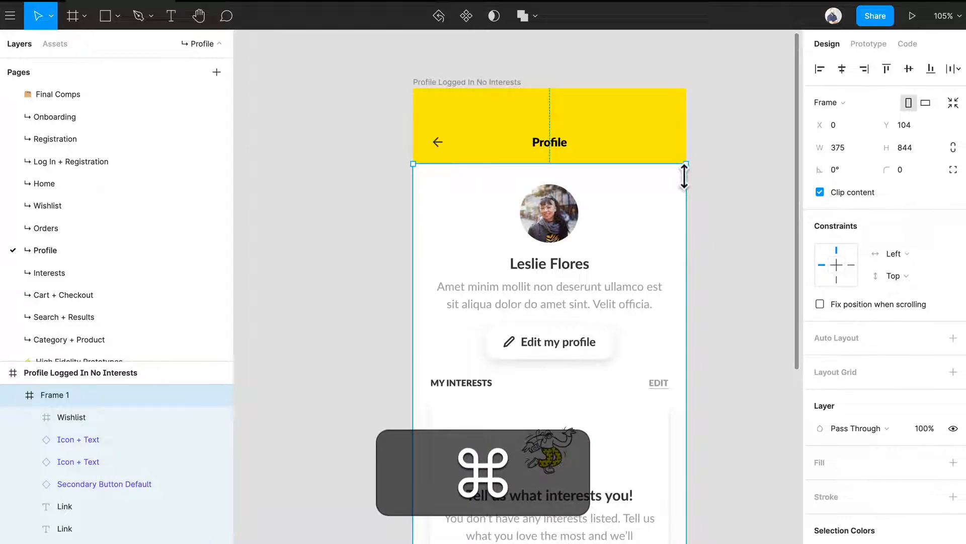
drag(684, 175, 670, 181)
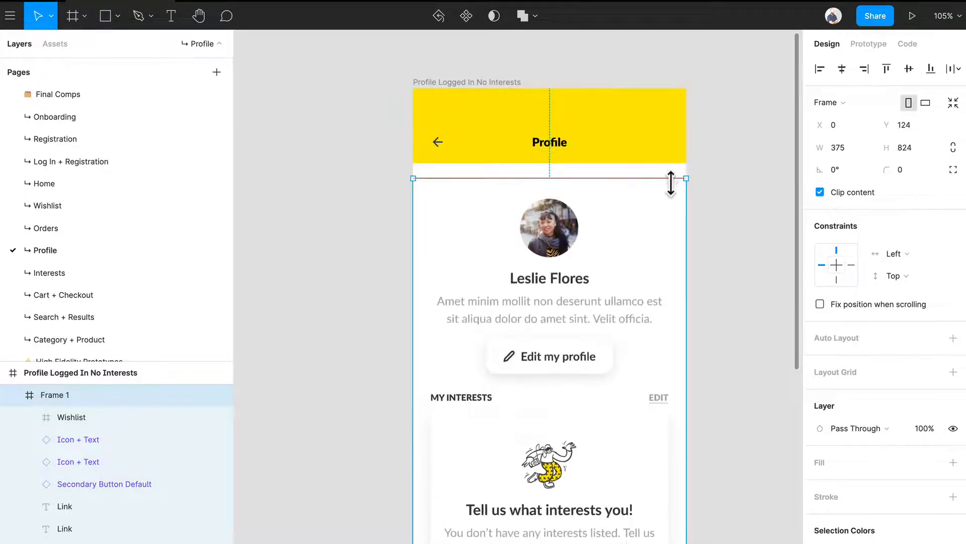
drag(670, 181, 669, 172)
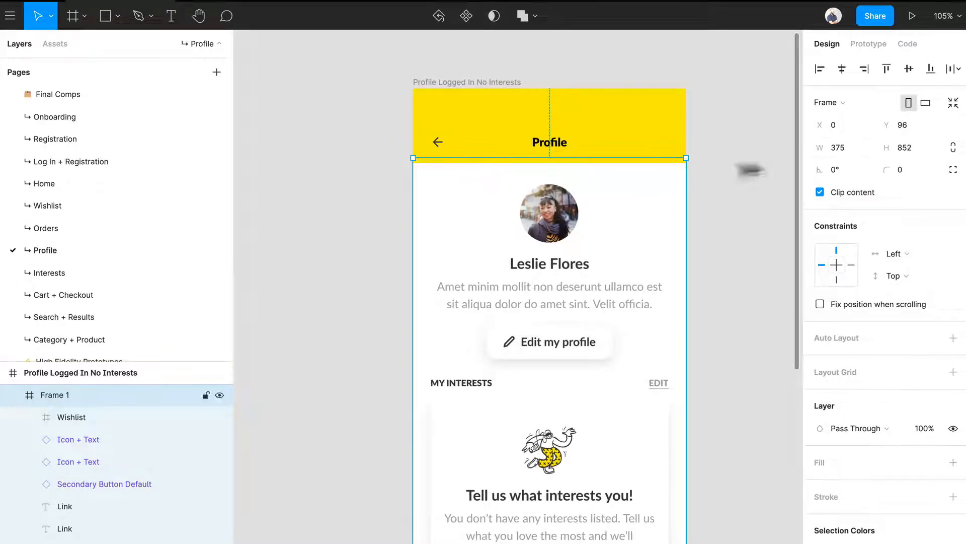
Give the body frame top-left and top-right corner radius 15 and the white background colour style
click(953, 170)
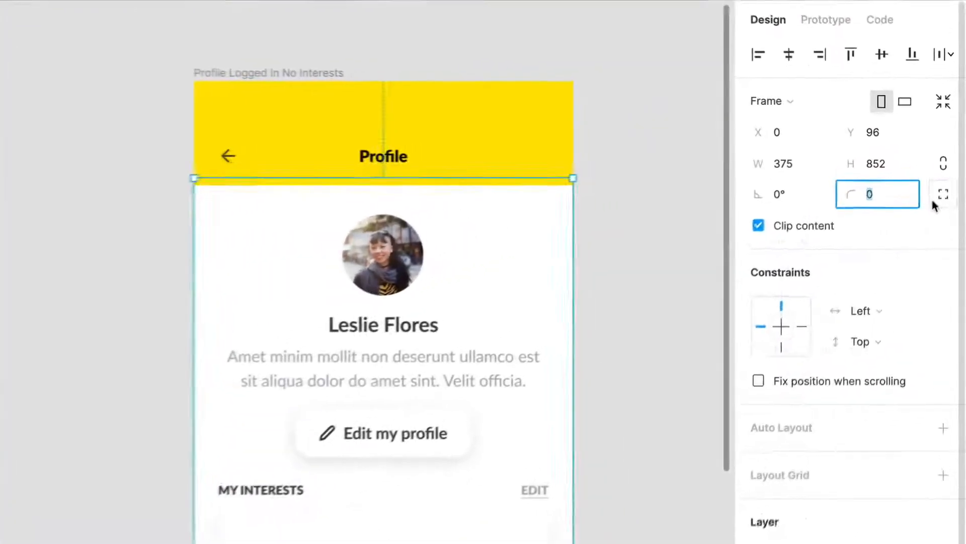
click(787, 235)
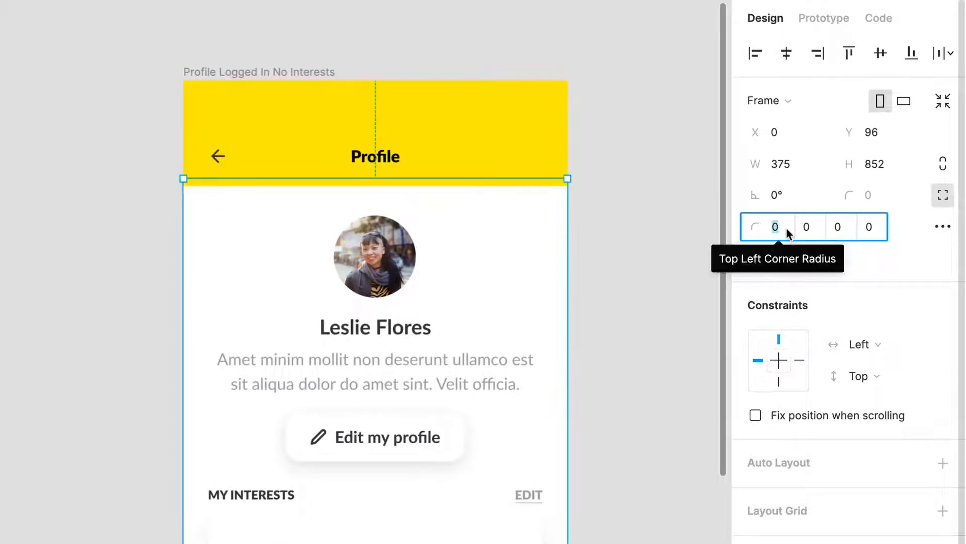
text(15)
key(Return)
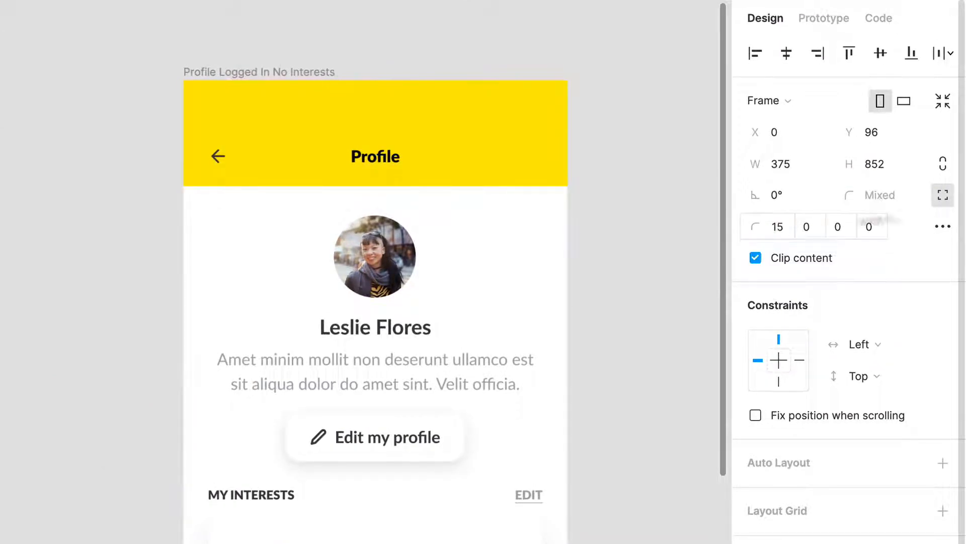
click(819, 225)
text(15)
key(Return)
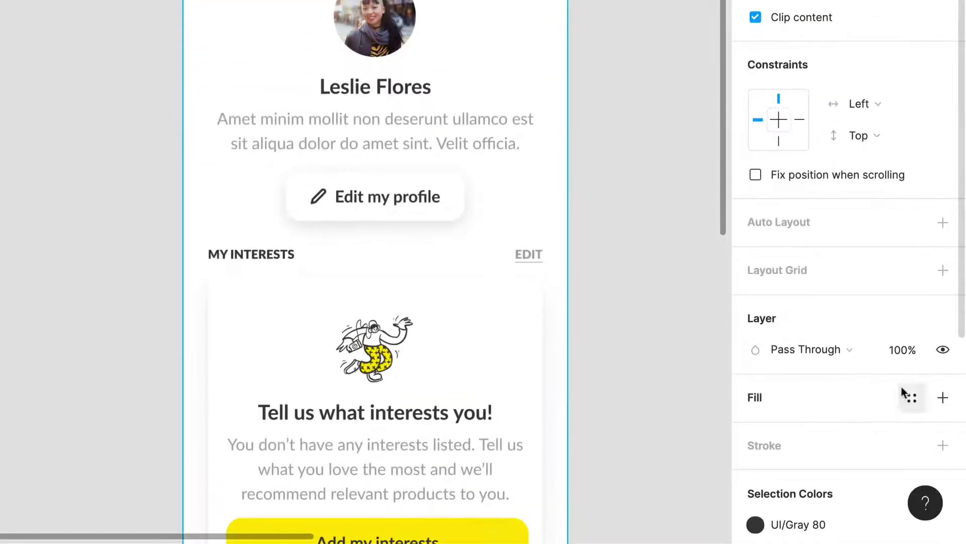
click(904, 393)
scroll(854, 416, down, 3)
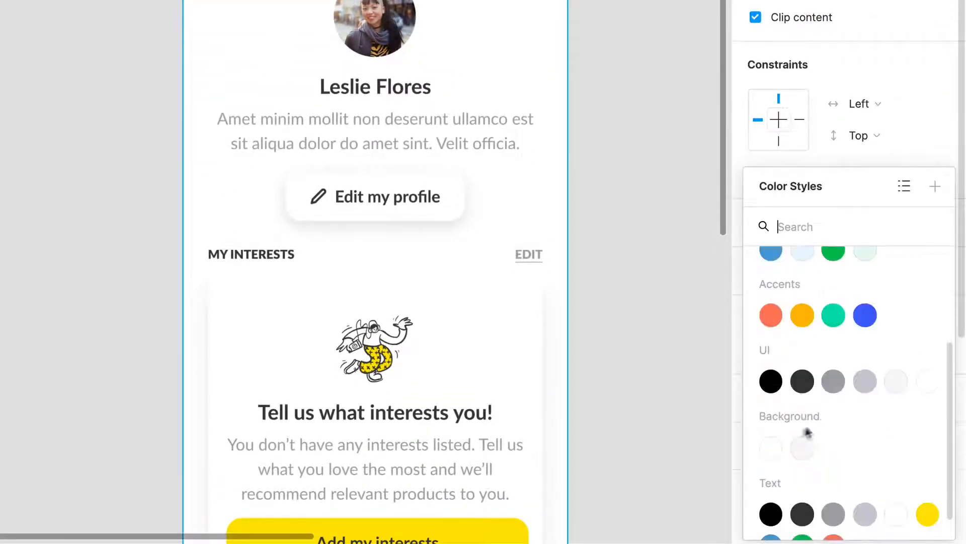
click(771, 447)
Inspect the header and body frames, trying a taller header and undoing it
click(626, 108)
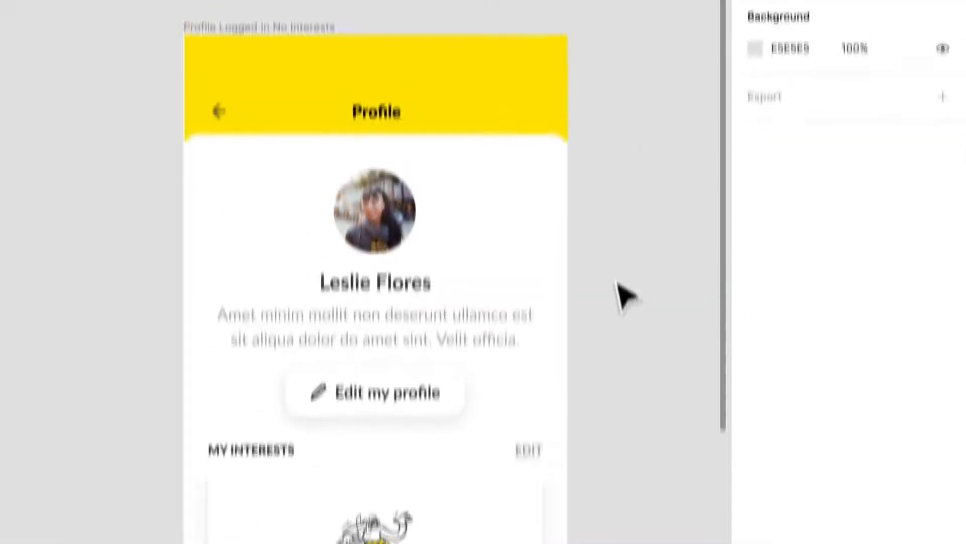
click(503, 140)
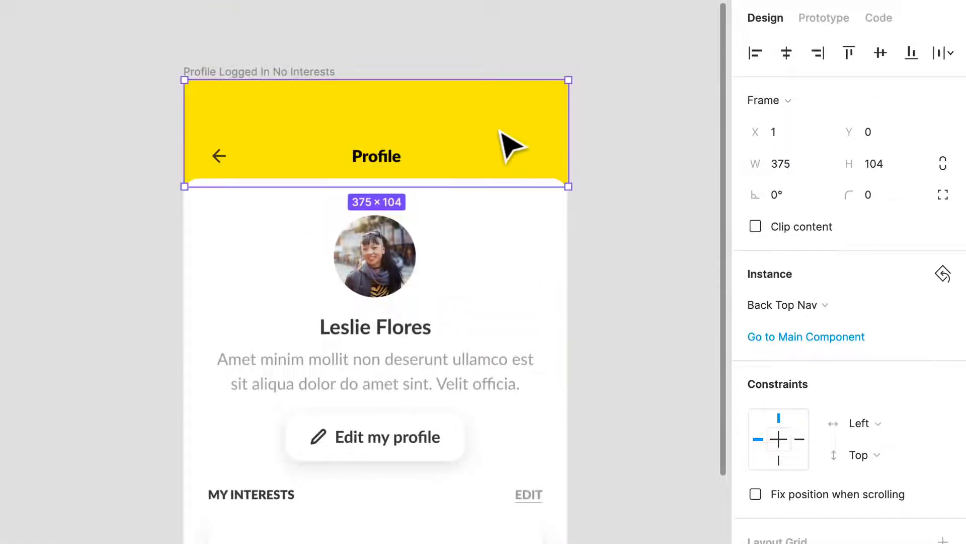
click(636, 213)
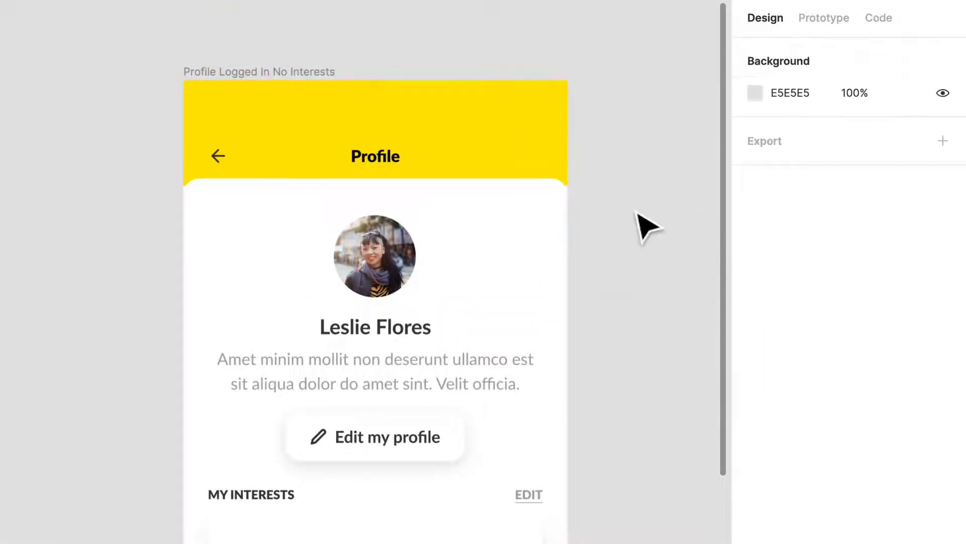
click(480, 208)
click(503, 158)
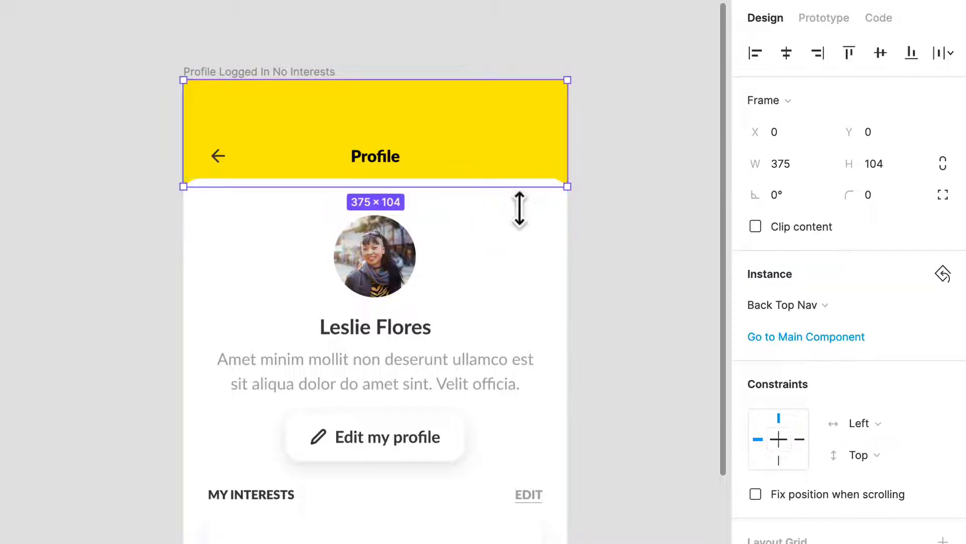
drag(520, 212, 519, 218)
key(ctrl+z)
click(619, 191)
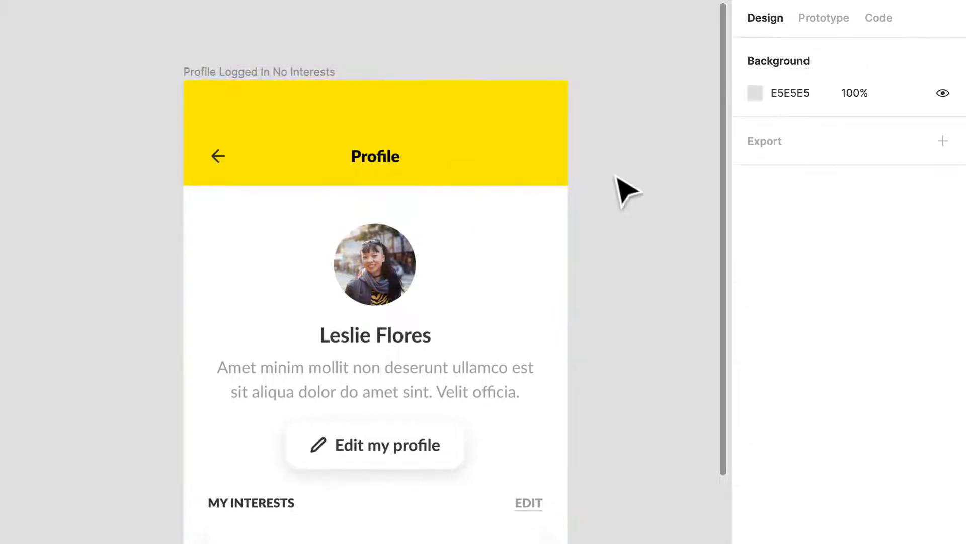
click(494, 235)
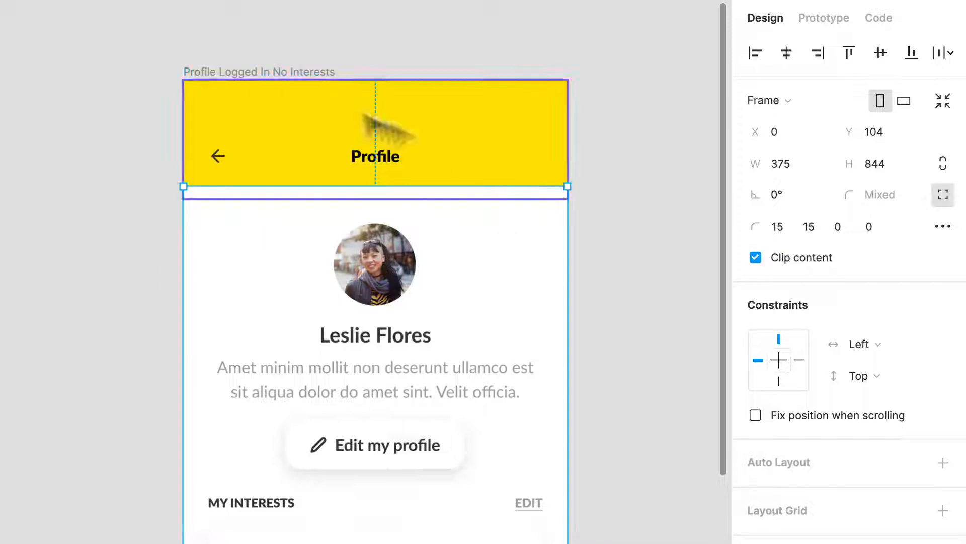
Fill the whole Profile Logged In No Interests screen frame with Primary / Yellow
click(223, 72)
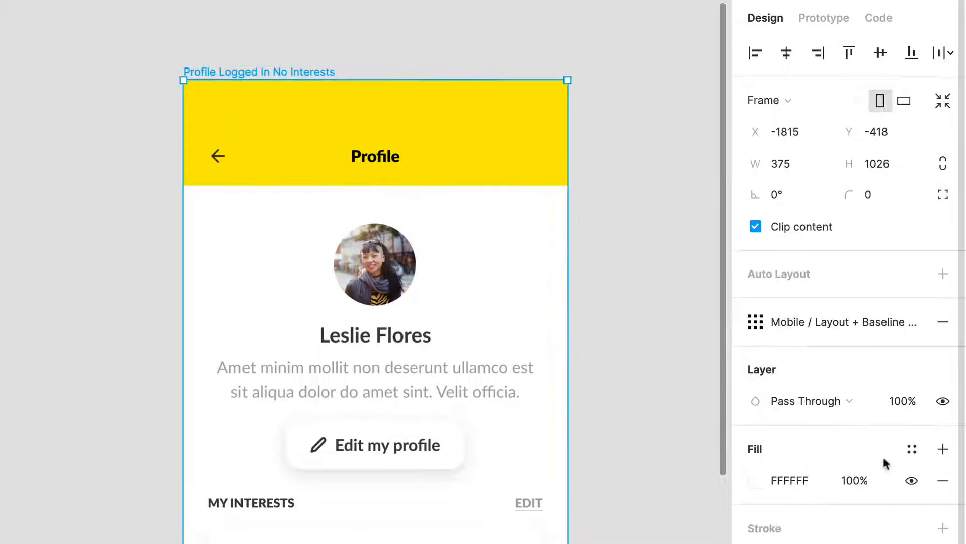
click(911, 451)
click(786, 512)
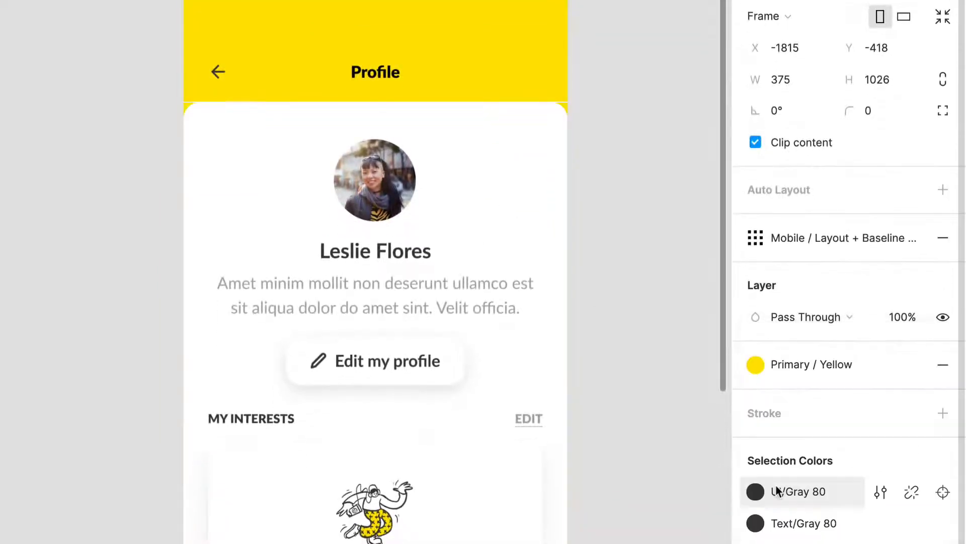
scroll(641, 432, down, 5)
scroll(642, 431, up, 6)
click(674, 249)
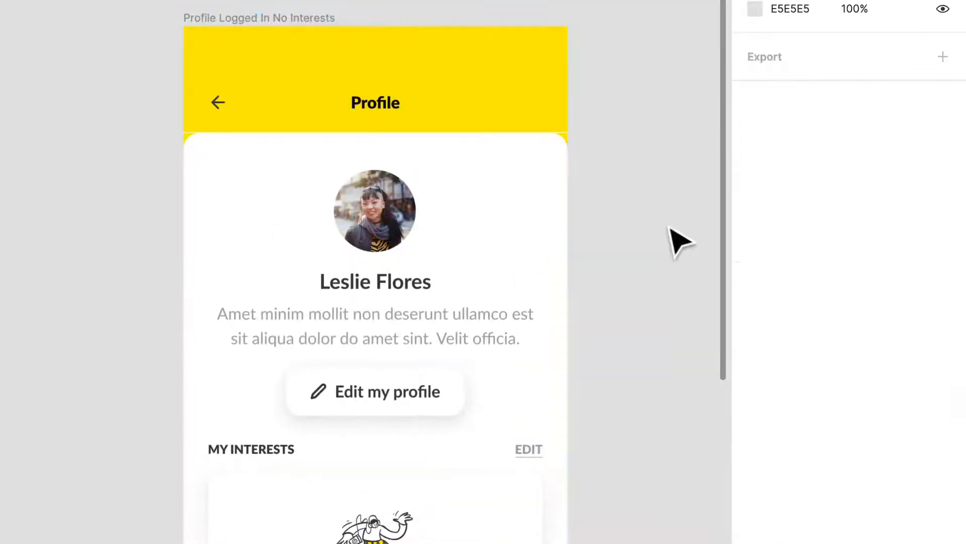
Shrink the Back Top Nav header back to 104 high
click(538, 163)
click(550, 115)
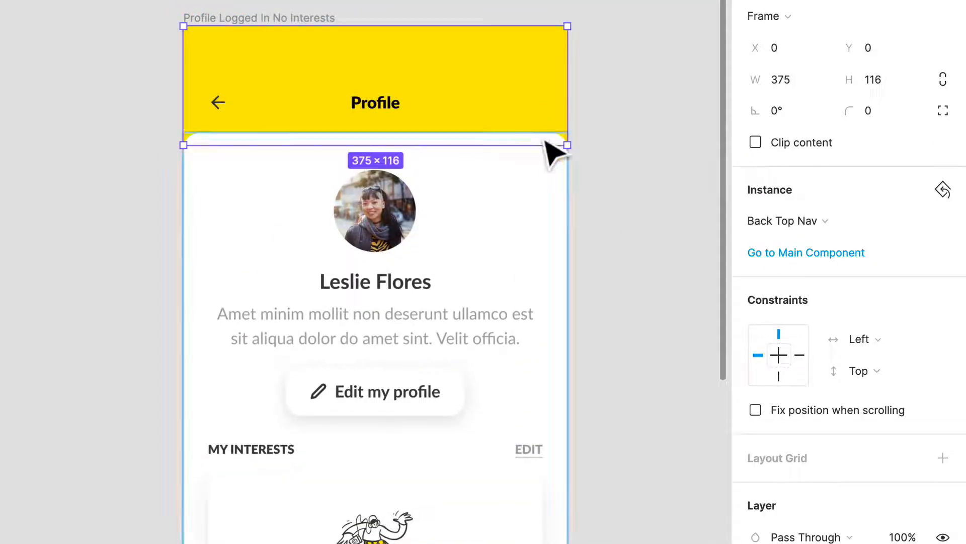
ctrl+scroll(554, 155, up, 5)
drag(552, 164, 549, 123)
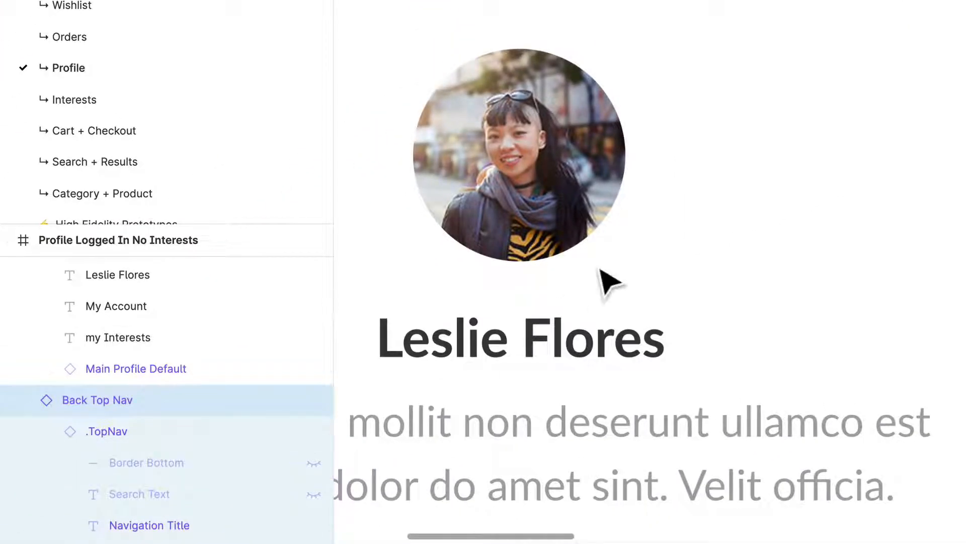
scroll(600, 270, down, 3)
click(745, 199)
drag(867, 253, 958, 204)
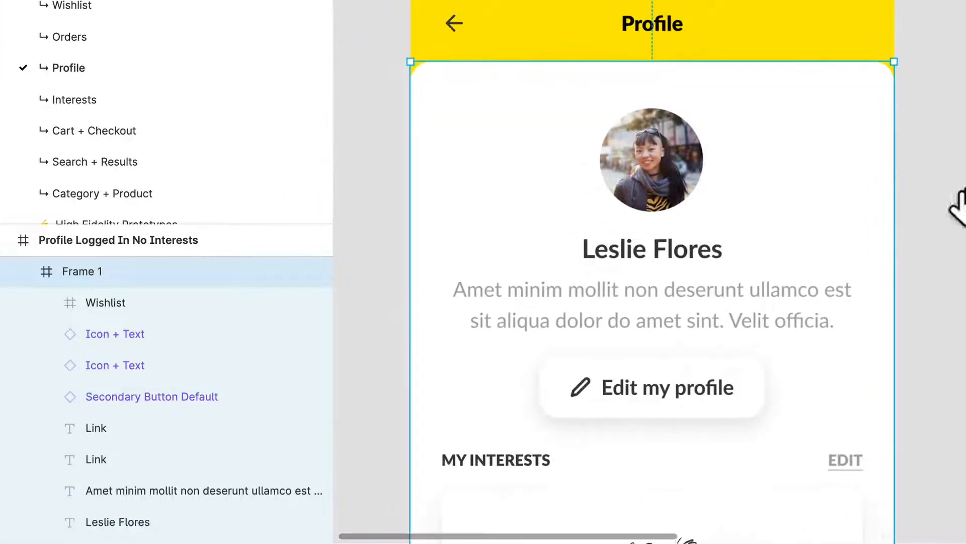
click(958, 205)
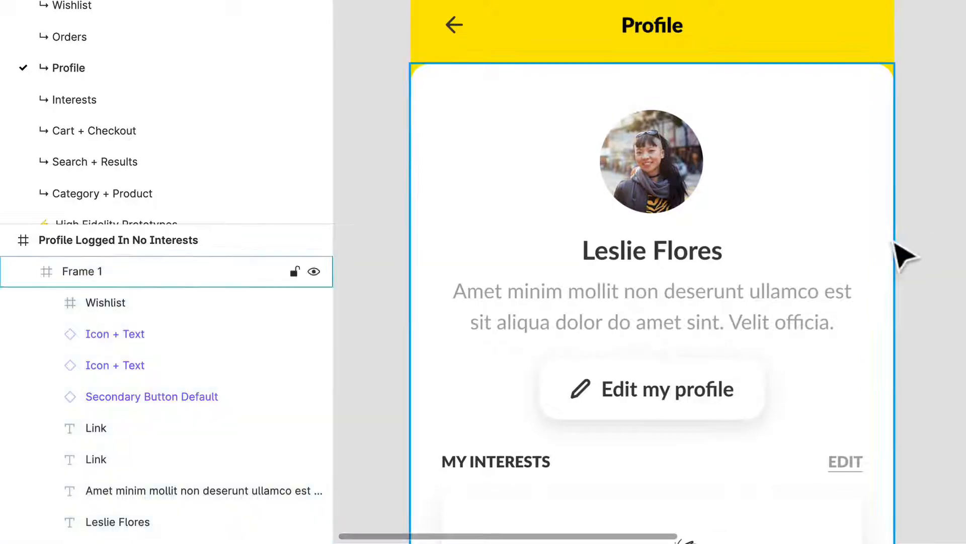
scroll(868, 302, down, 2)
scroll(819, 249, down, 5)
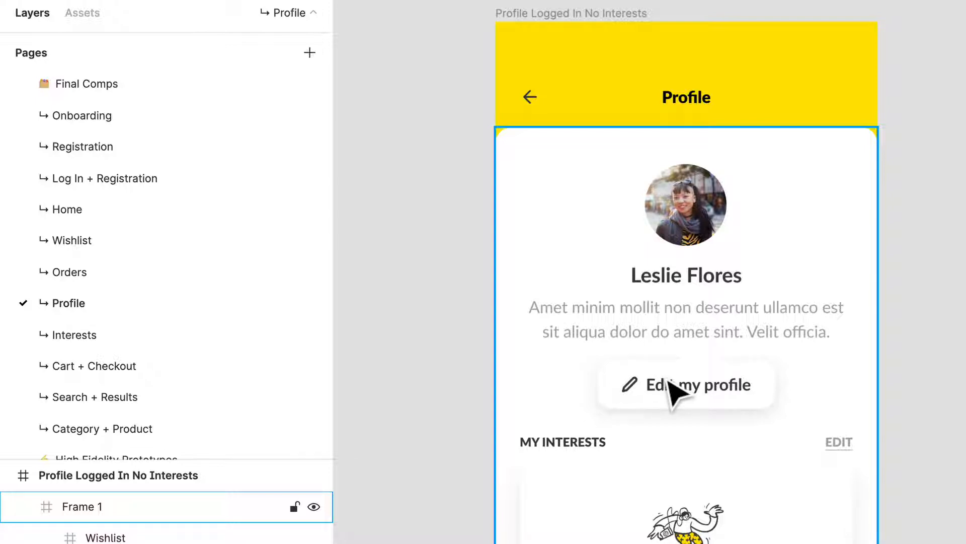
scroll(714, 456, down, 1)
scroll(719, 466, down, 2)
scroll(783, 332, up, 4)
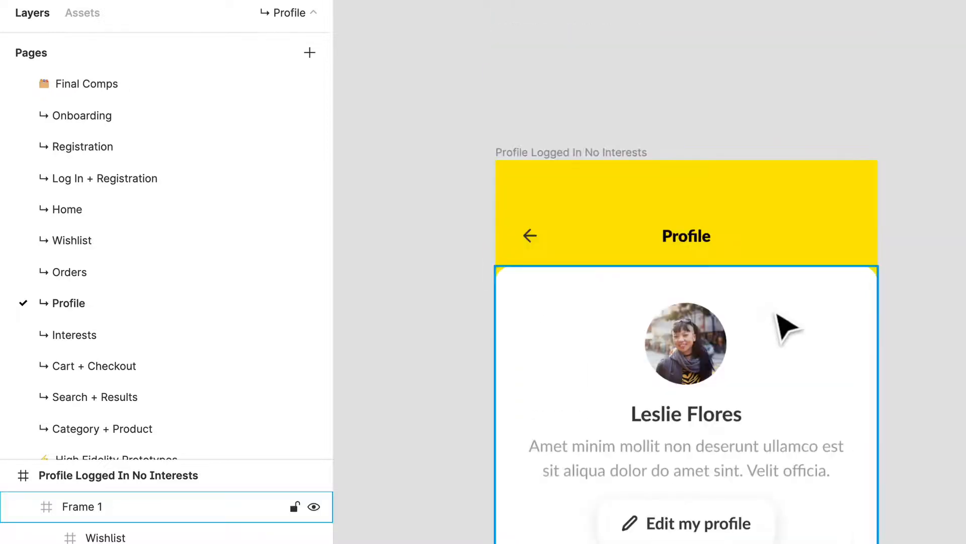
scroll(785, 325, down, 3)
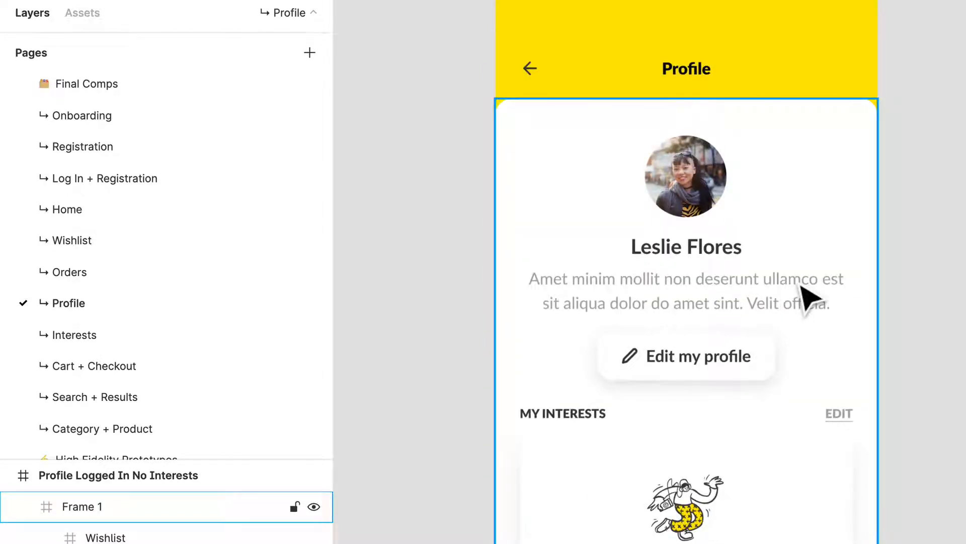
scroll(686, 302, down, 5)
scroll(686, 302, up, 3)
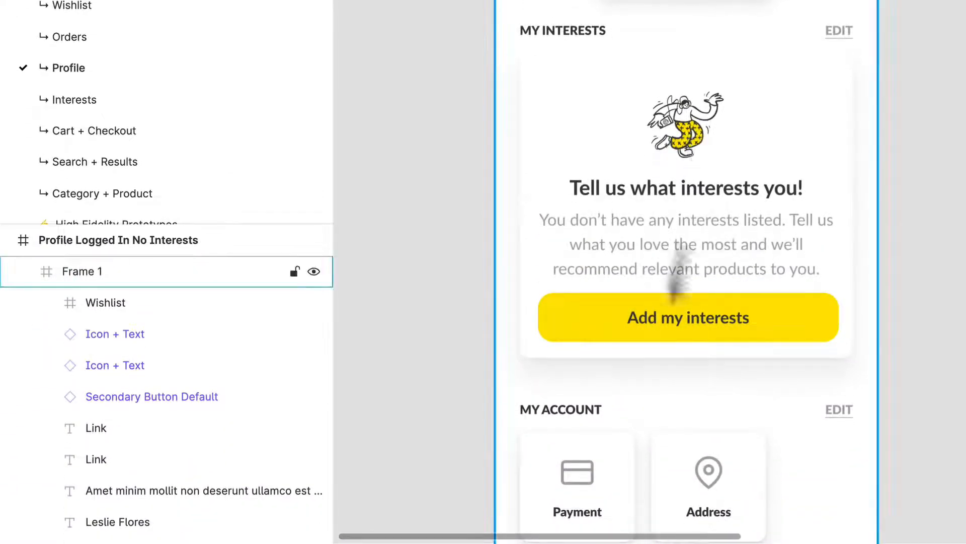
Drill into the Add my interests button and unhide its Outline 16px / plus icon layer
click(697, 345)
double_click(706, 341)
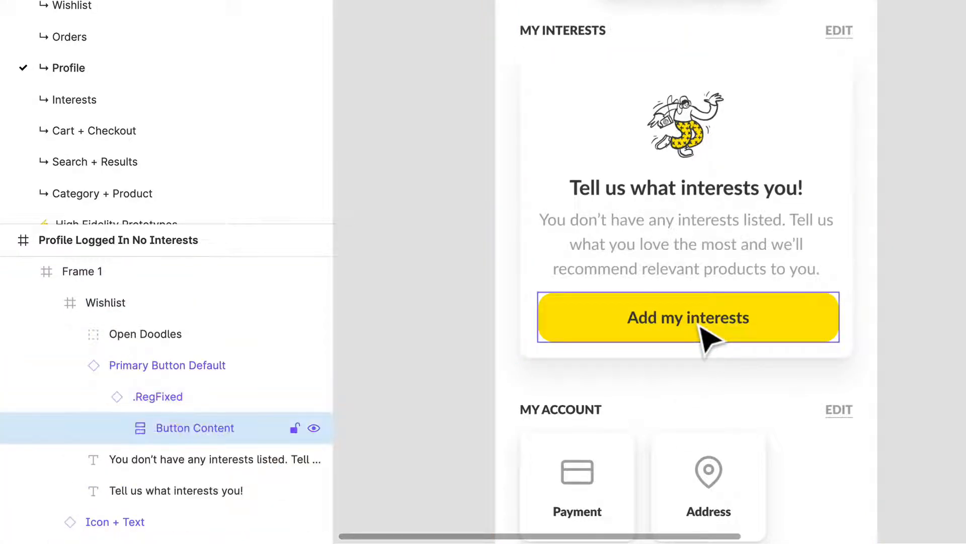
double_click(695, 332)
double_click(695, 333)
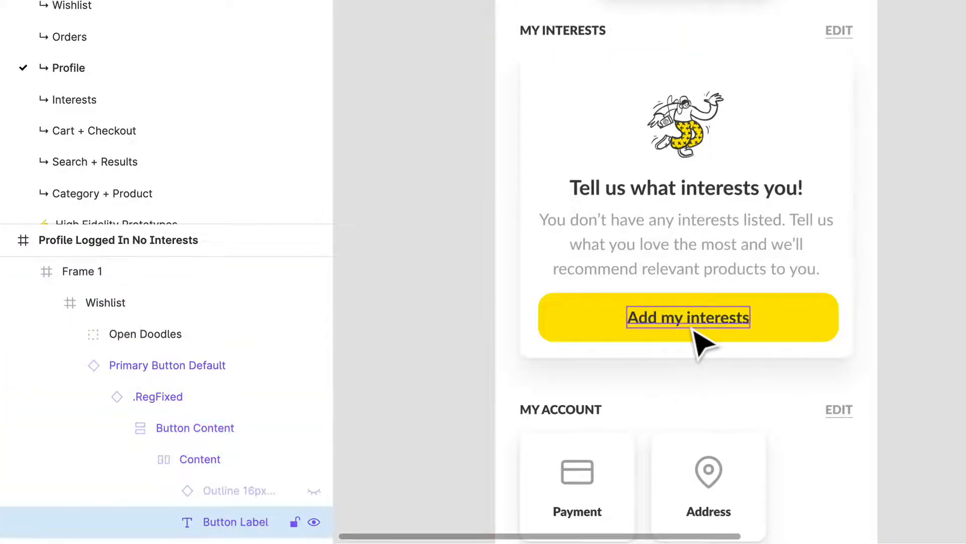
scroll(235, 469, down, 2)
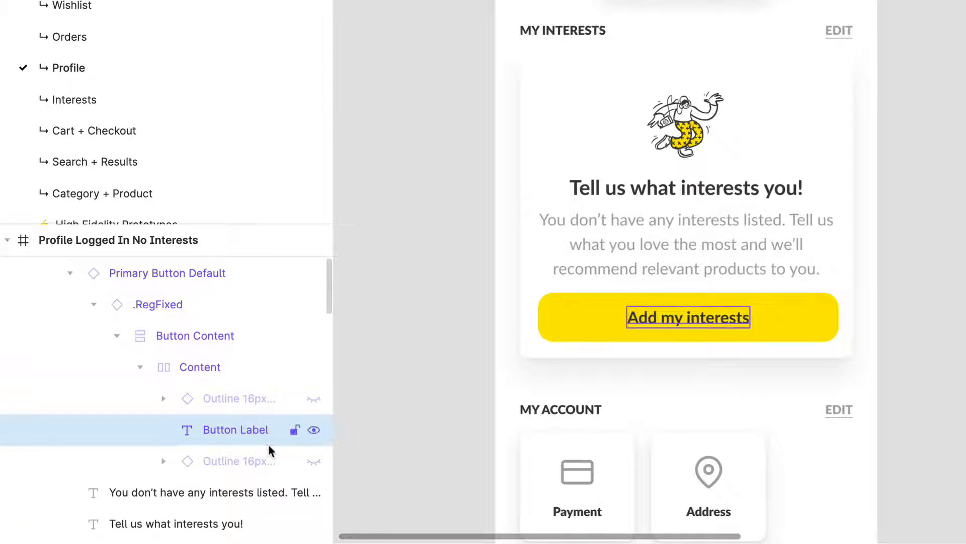
click(313, 462)
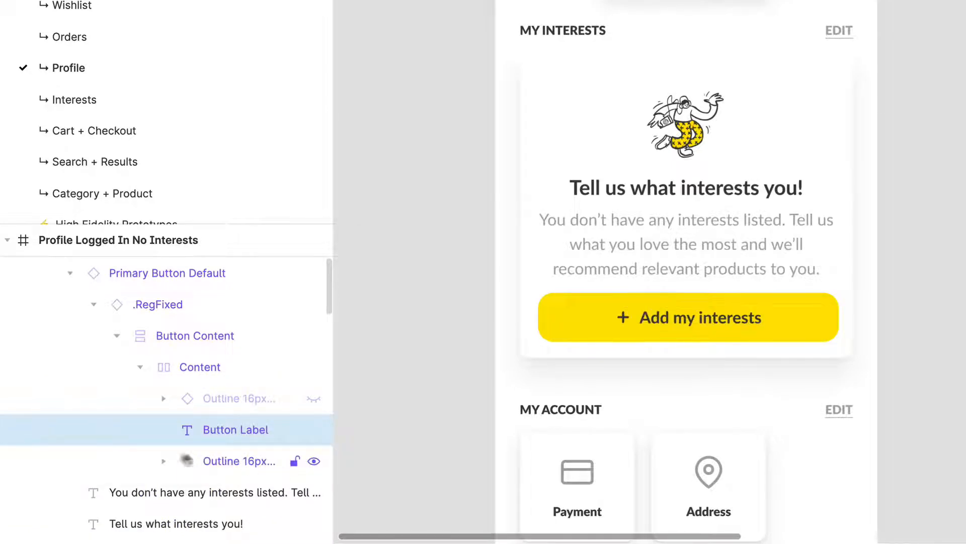
click(189, 462)
key(Return)
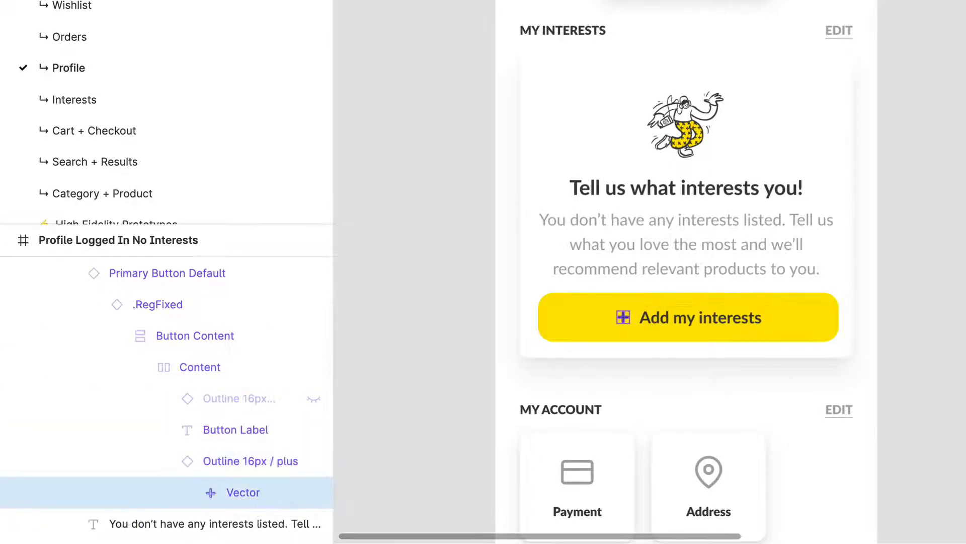
key(Escape)
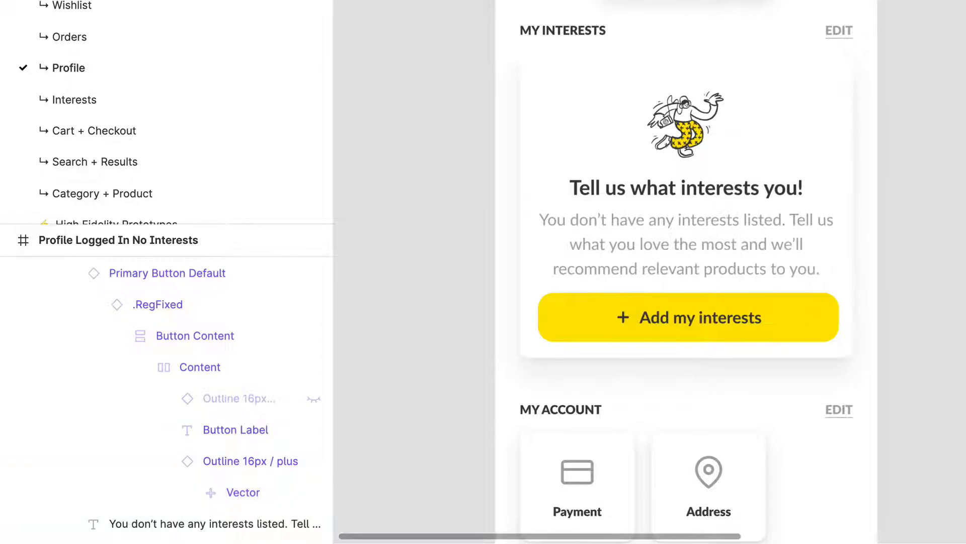
click(750, 329)
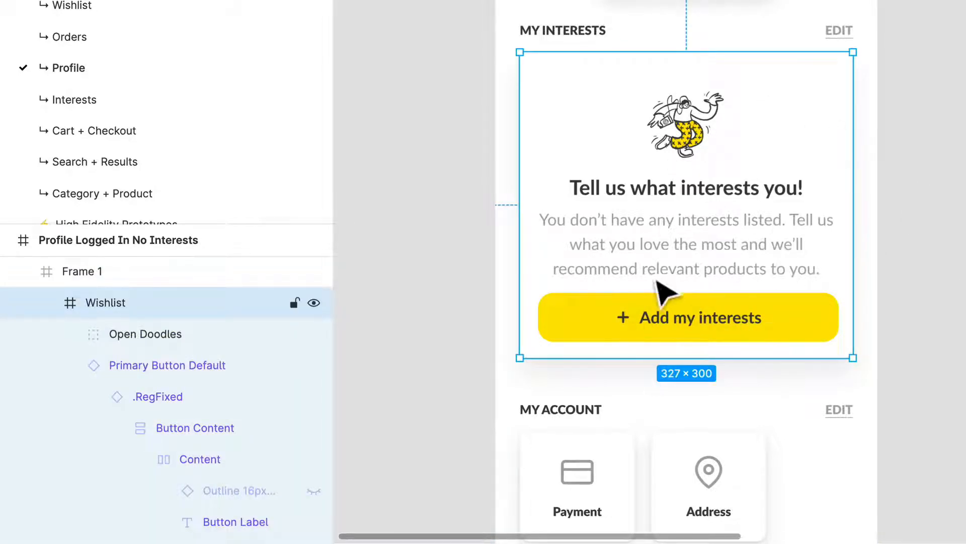
scroll(629, 324, up, 2)
ctrl+scroll(639, 319, down, 2)
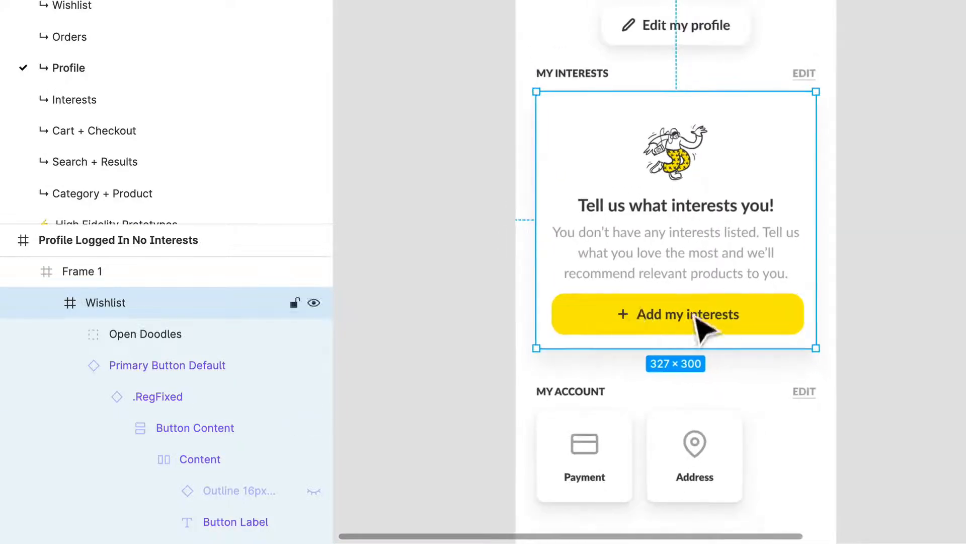
scroll(703, 319, down, 3)
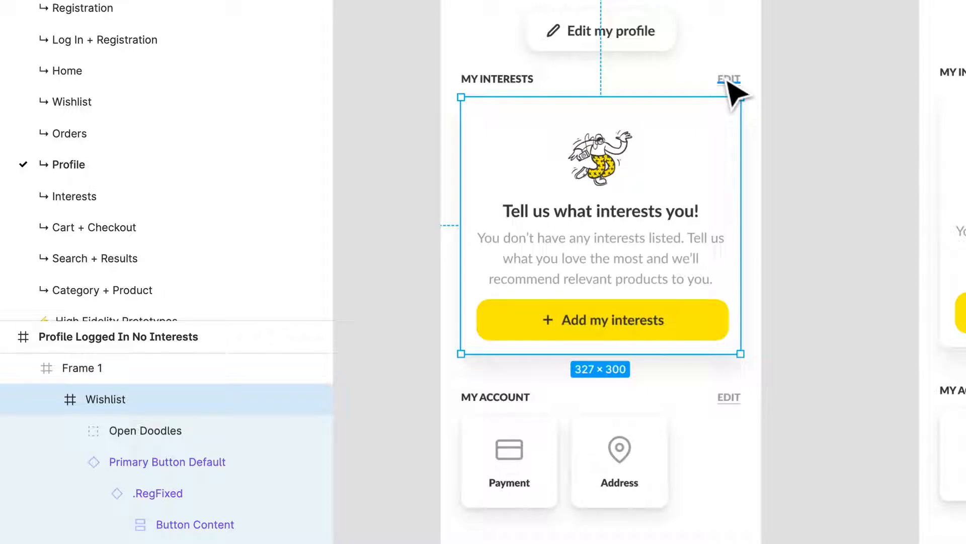
click(665, 487)
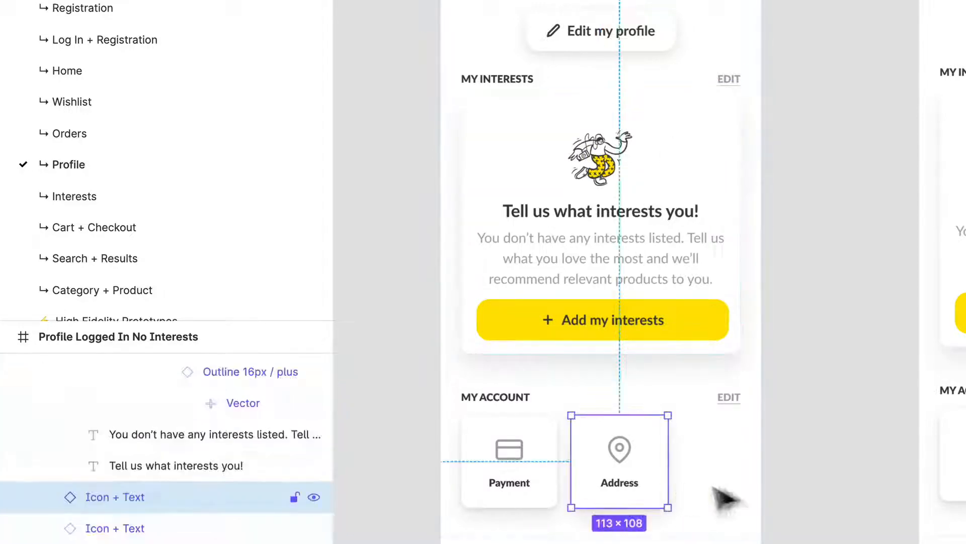
scroll(600, 498, right, 2)
scroll(500, 501, left, 4)
scroll(500, 501, down, 1)
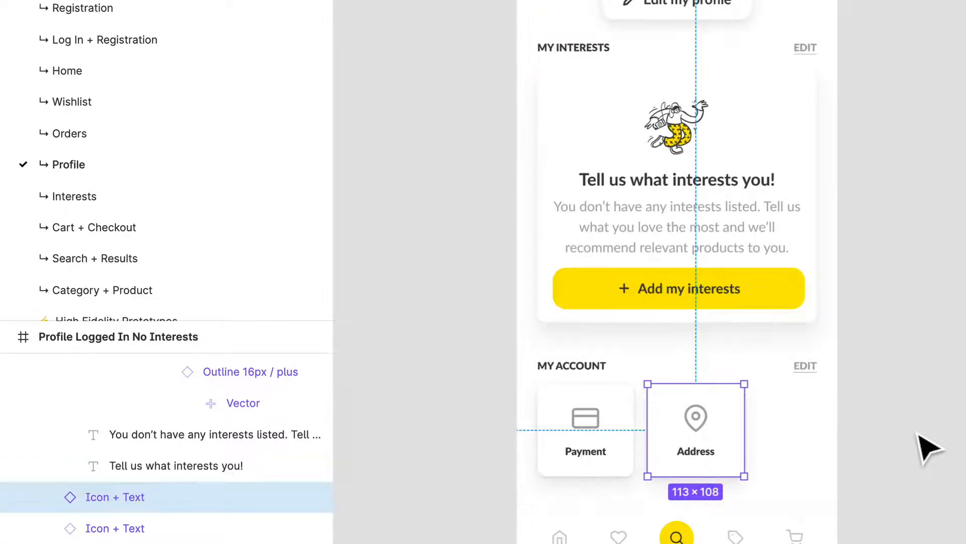
drag(922, 446, 747, 536)
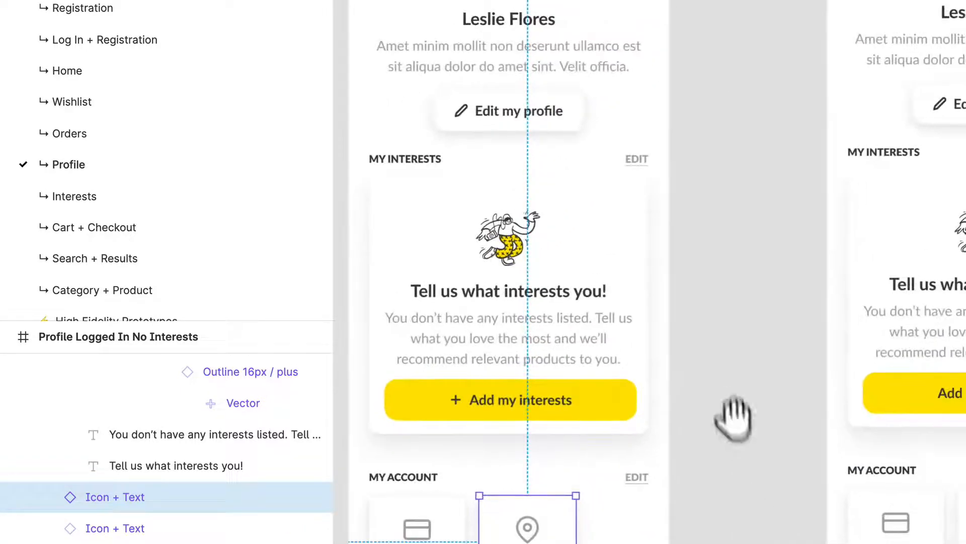
scroll(604, 215, up, 3)
scroll(816, 302, left, 4)
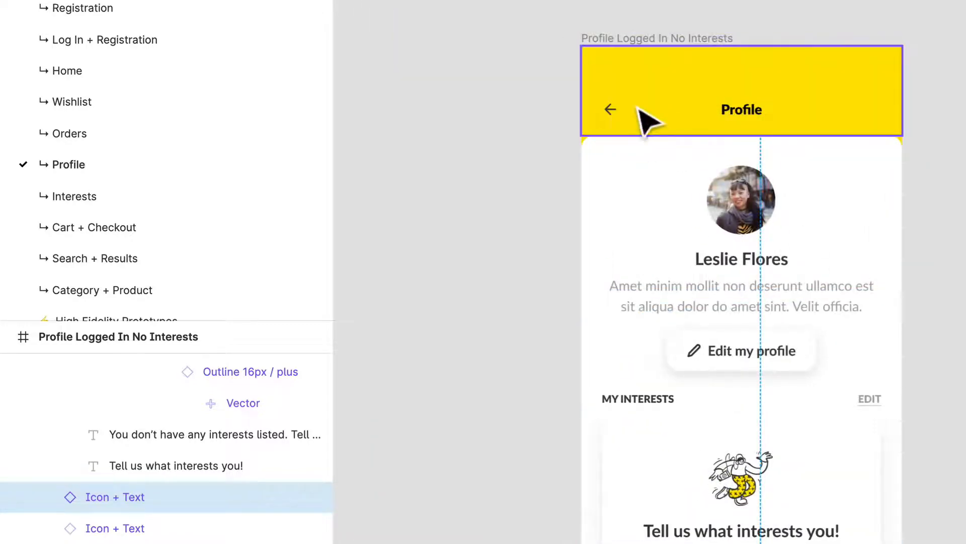
scroll(740, 230, down, 3)
scroll(741, 230, right, 5)
scroll(665, 220, right, 3)
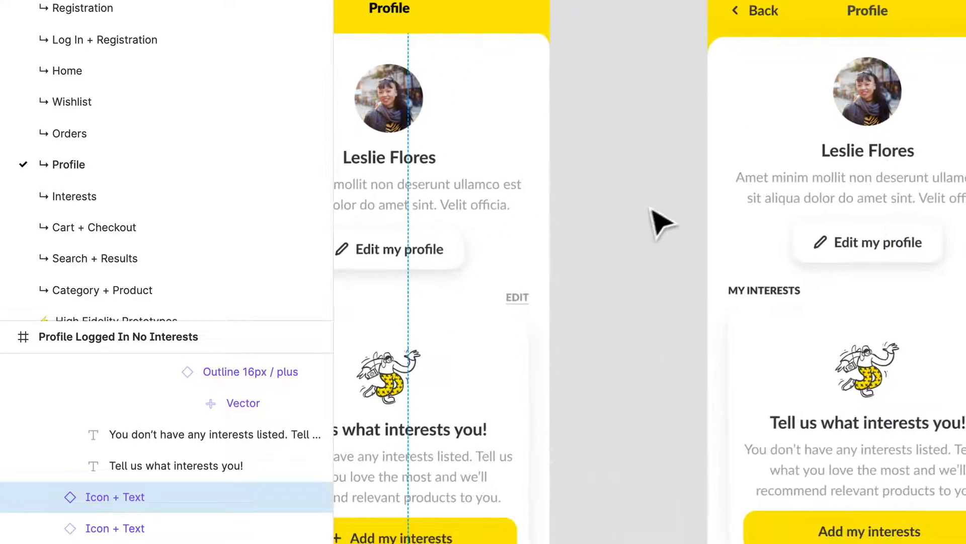
scroll(664, 226, down, 2)
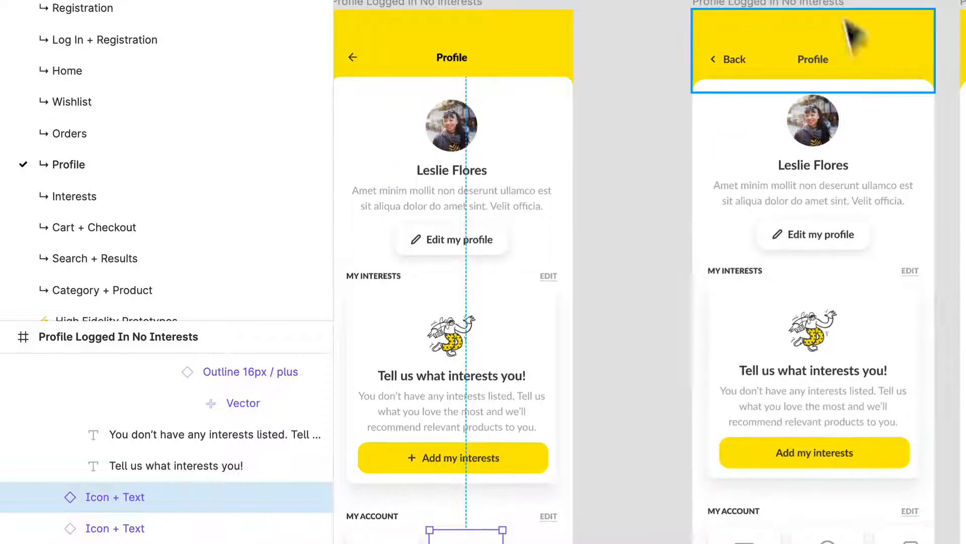
scroll(830, 238, left, 3)
scroll(593, 255, up, 1)
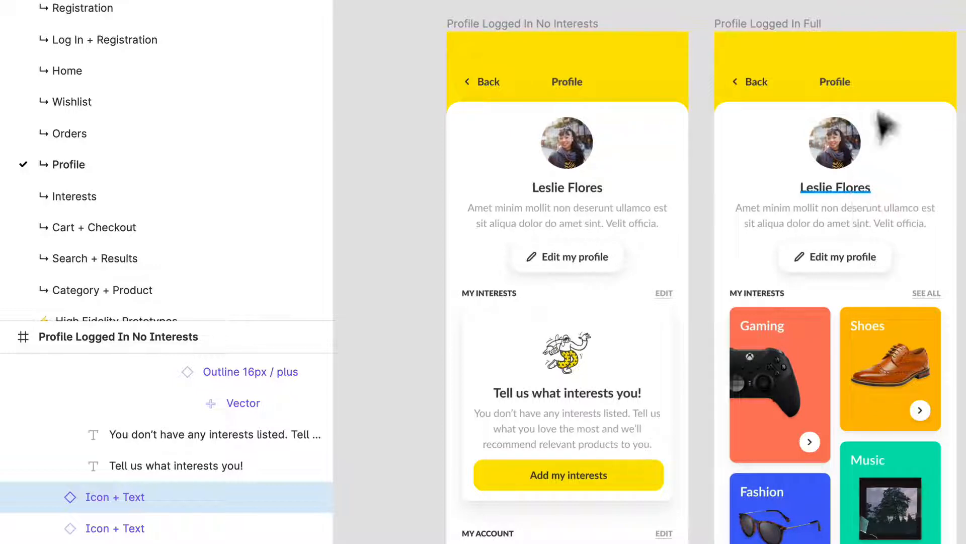
scroll(964, 219, down, 1)
scroll(963, 219, up, 3)
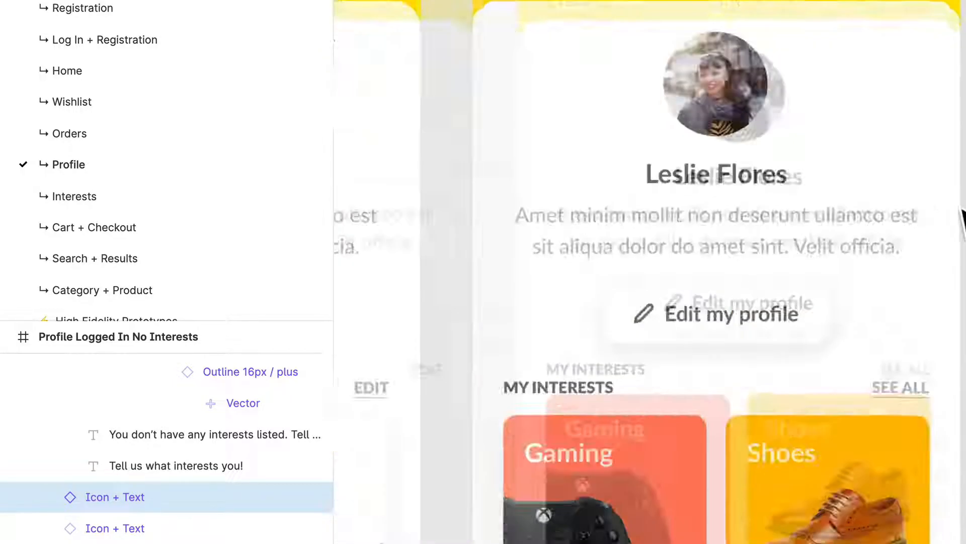
Wrap the Gaming and Fashion cards in a Left Column frame with vertical auto layout
click(831, 284)
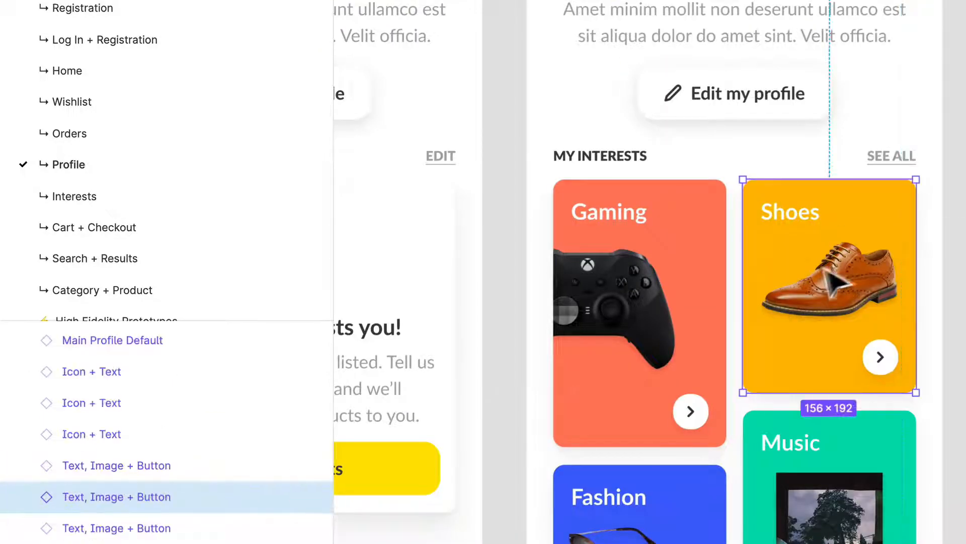
scroll(845, 281, down, 3)
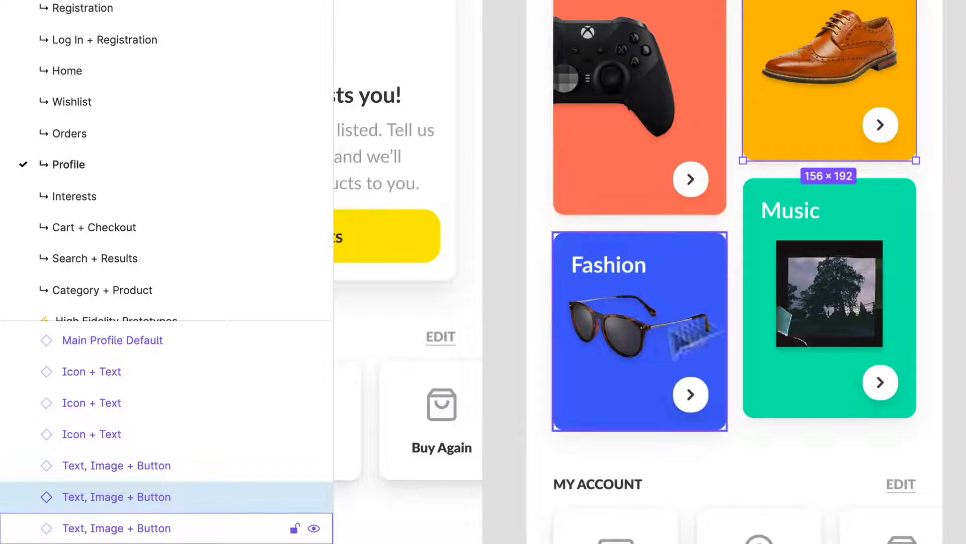
click(755, 293)
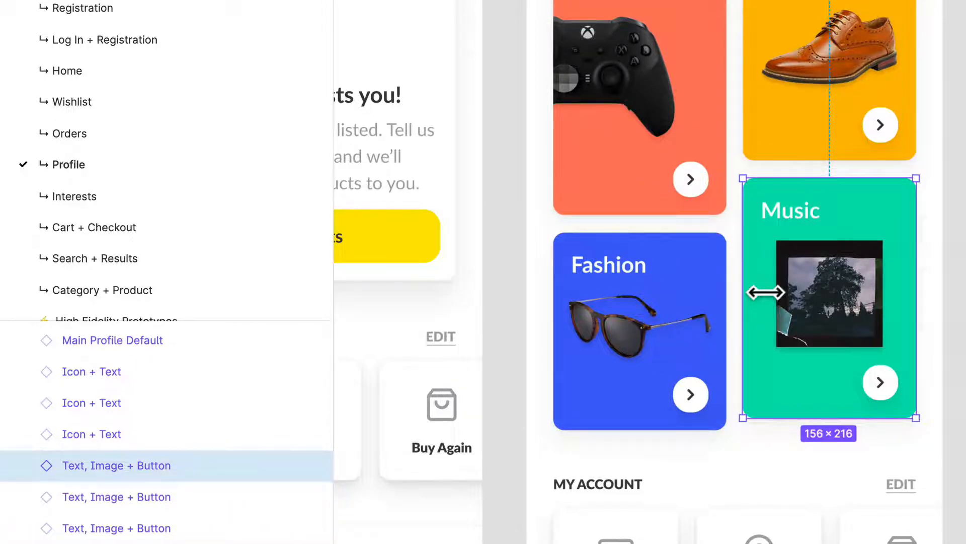
click(683, 302)
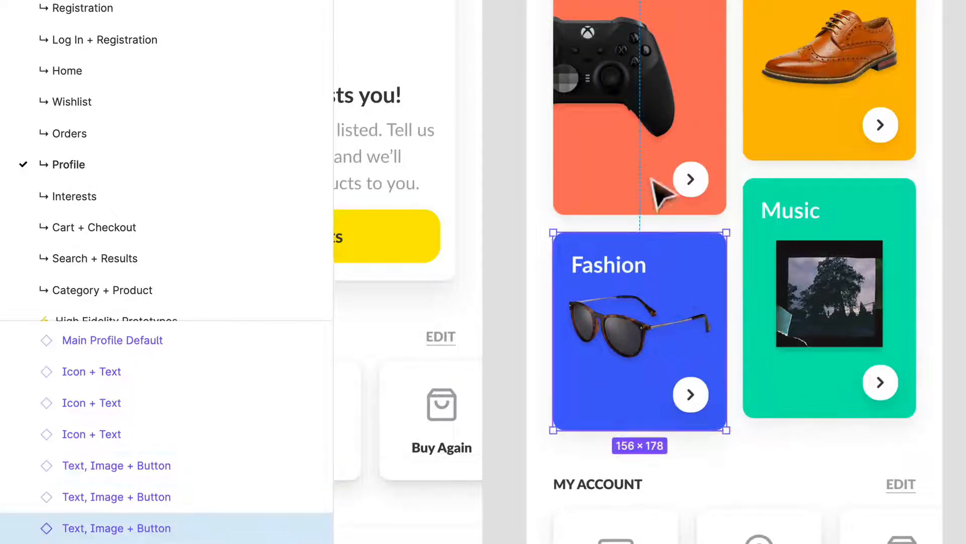
shift+click(657, 150)
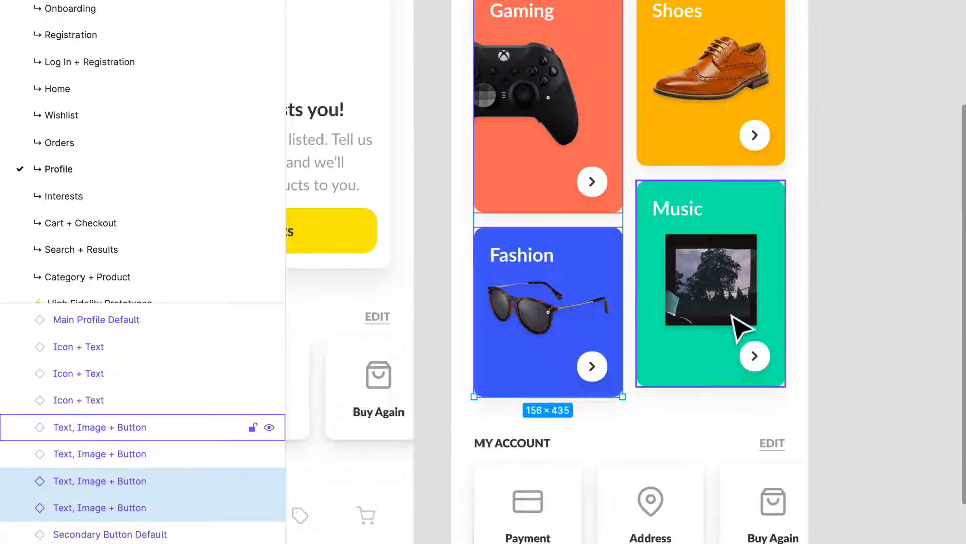
key(super+alt+g)
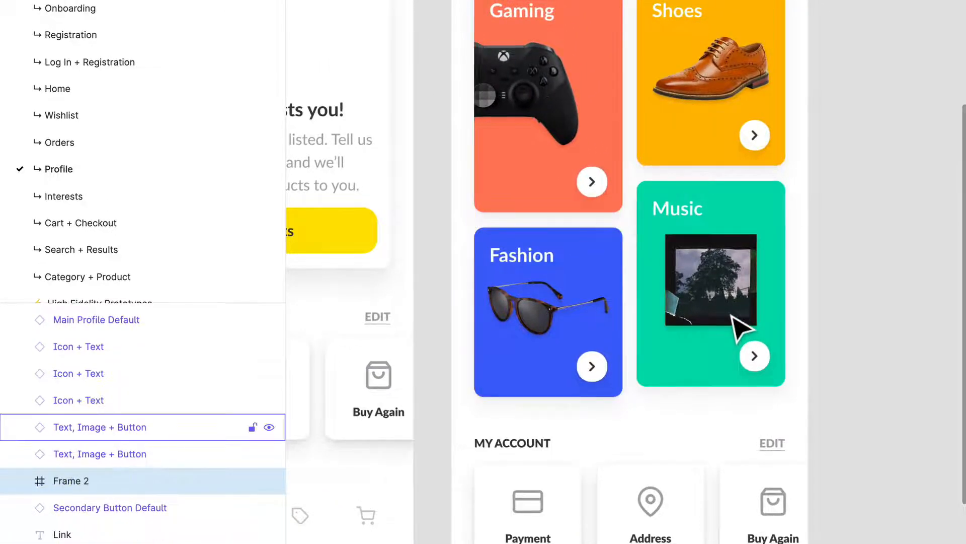
key(super+r)
text(L)
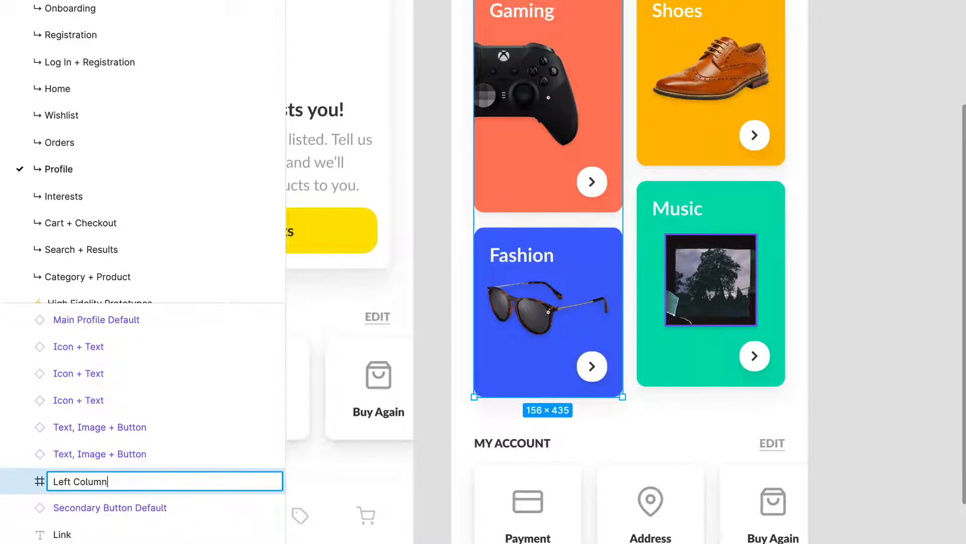
key(Return)
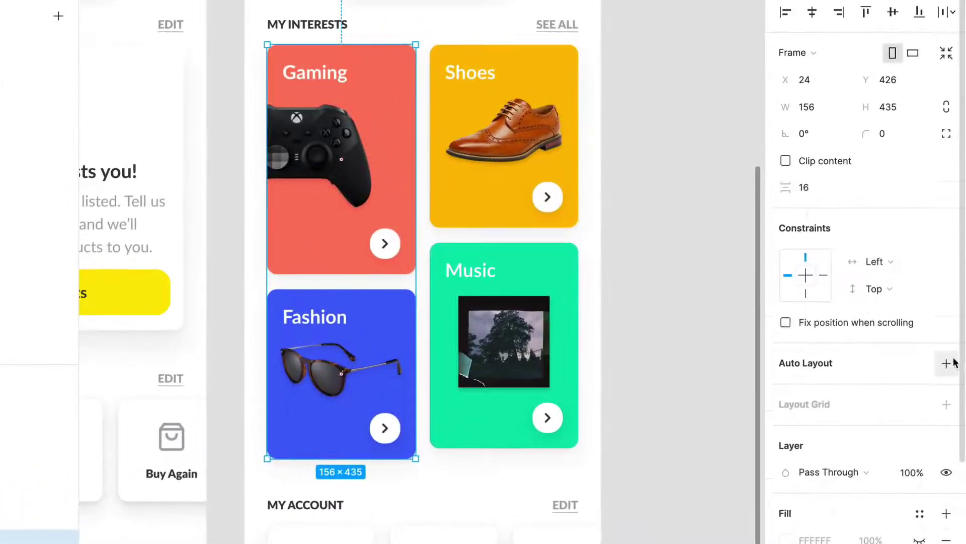
click(947, 363)
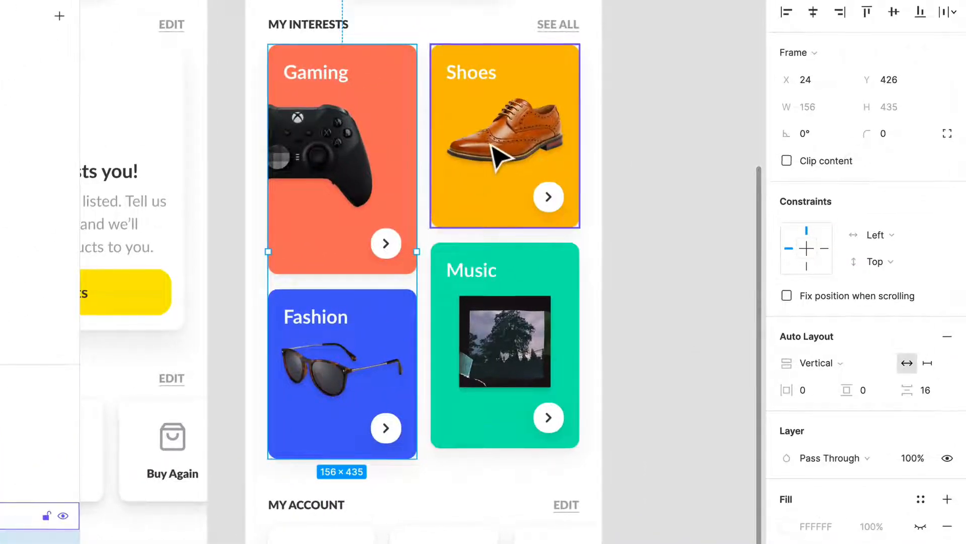
Wrap the Shoes and Music cards in a frame renamed Right Column
click(496, 156)
click(729, 373)
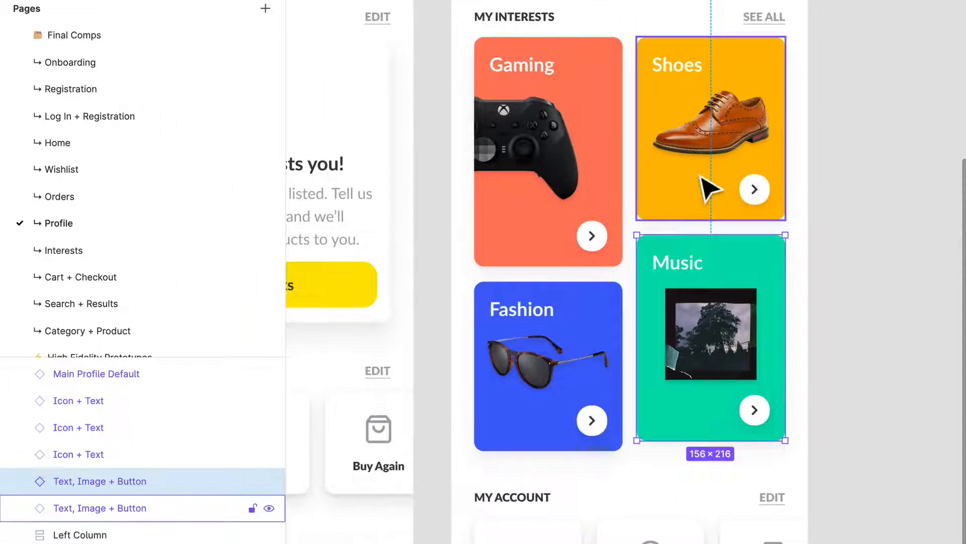
shift+click(707, 189)
key(ctrl+alt+shift+g)
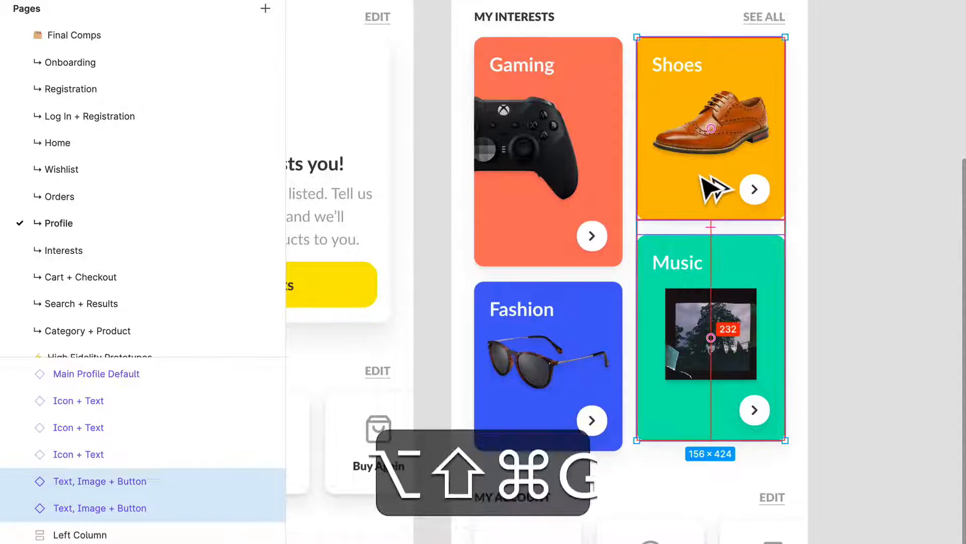
key(ctrl+r)
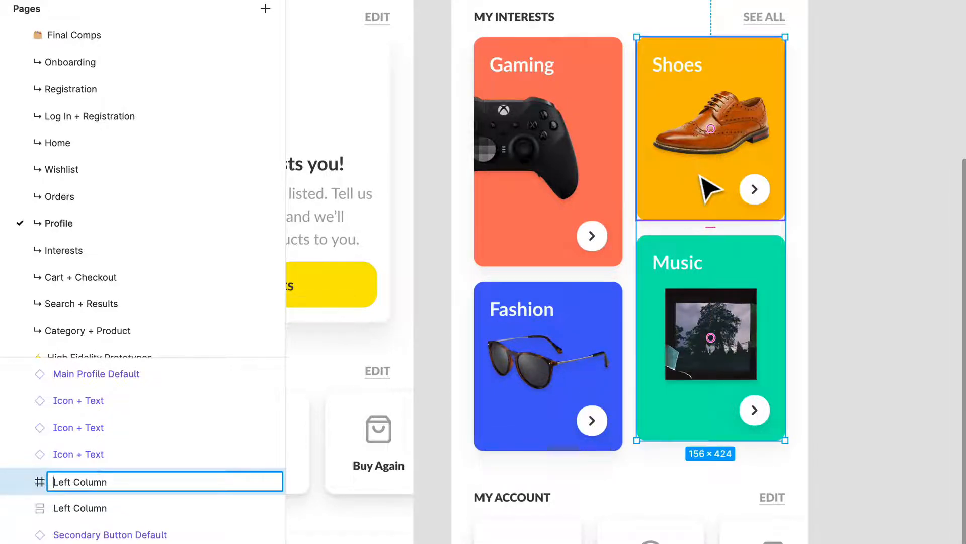
key(ctrl+shift+Right)
text(ht)
key(Return)
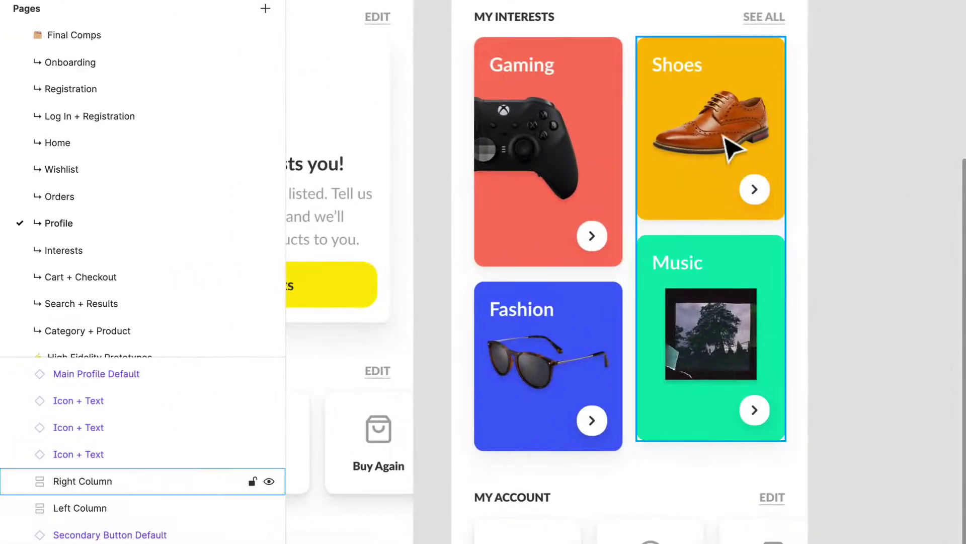
Wrap both columns in a Color Cards 2 Col frame with 16 gap between them
shift+click(623, 161)
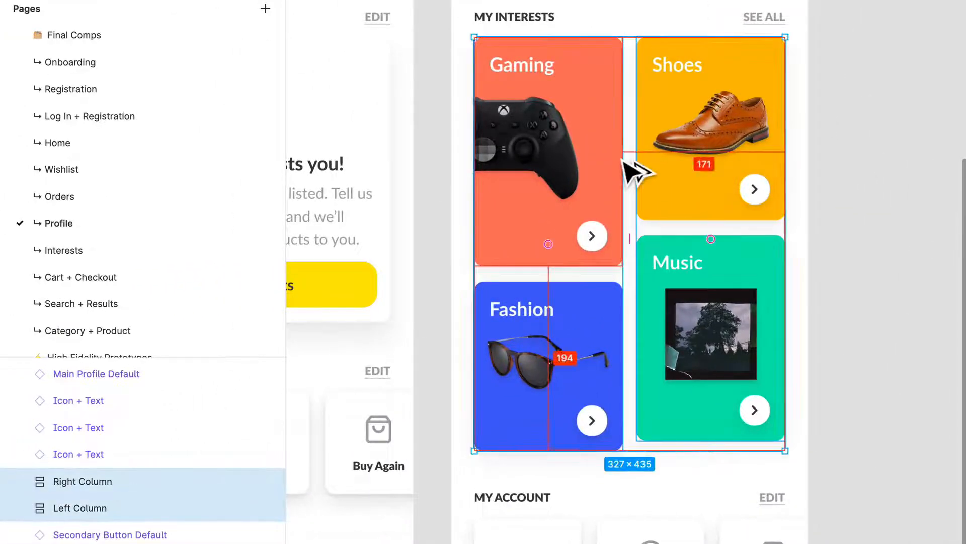
key(ctrl+alt+g)
key(ctrl+r)
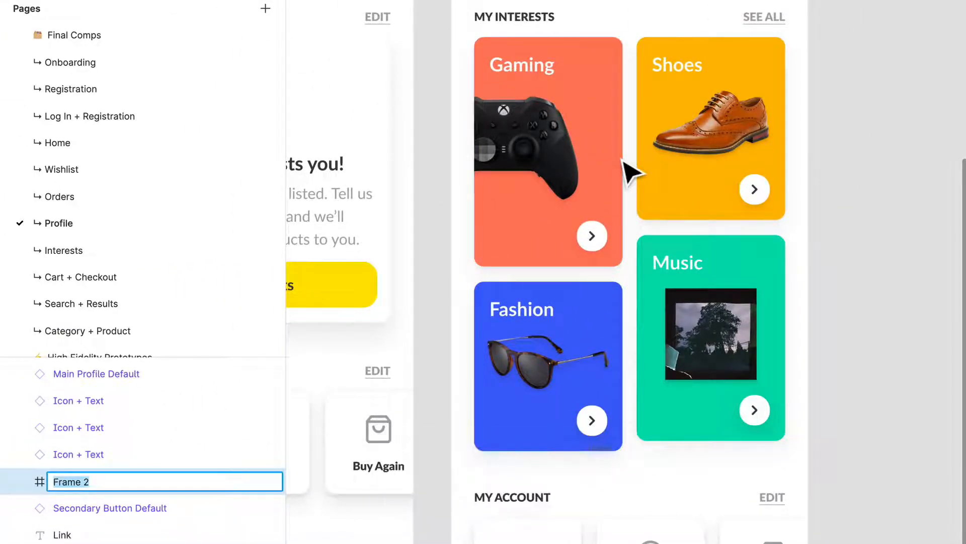
text(Color Cards)
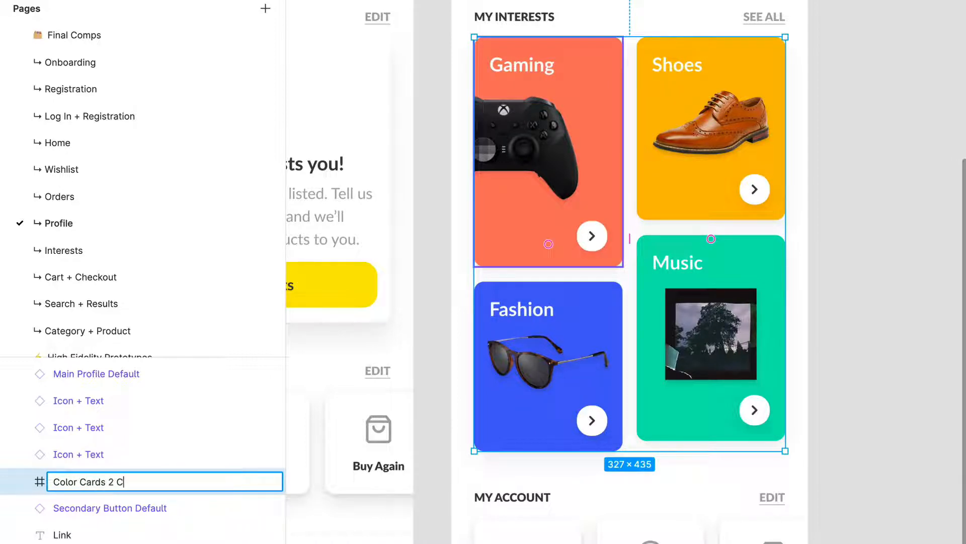
key(Return)
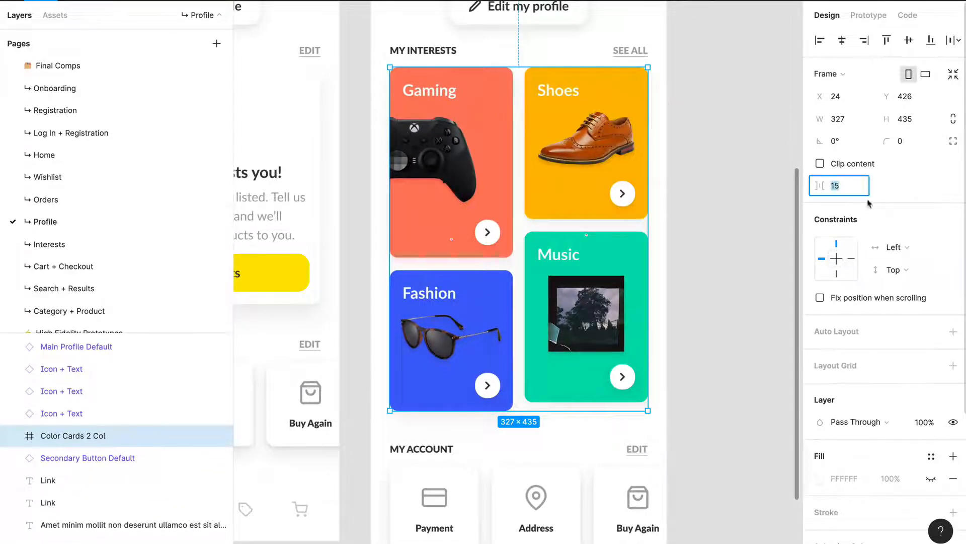
text(16)
key(Return)
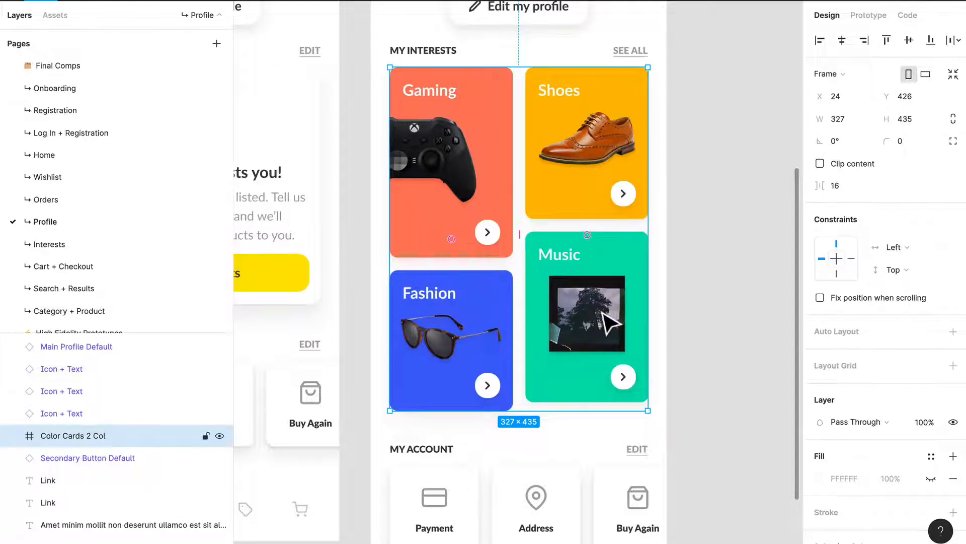
click(607, 321)
click(719, 242)
scroll(718, 242, down, 5)
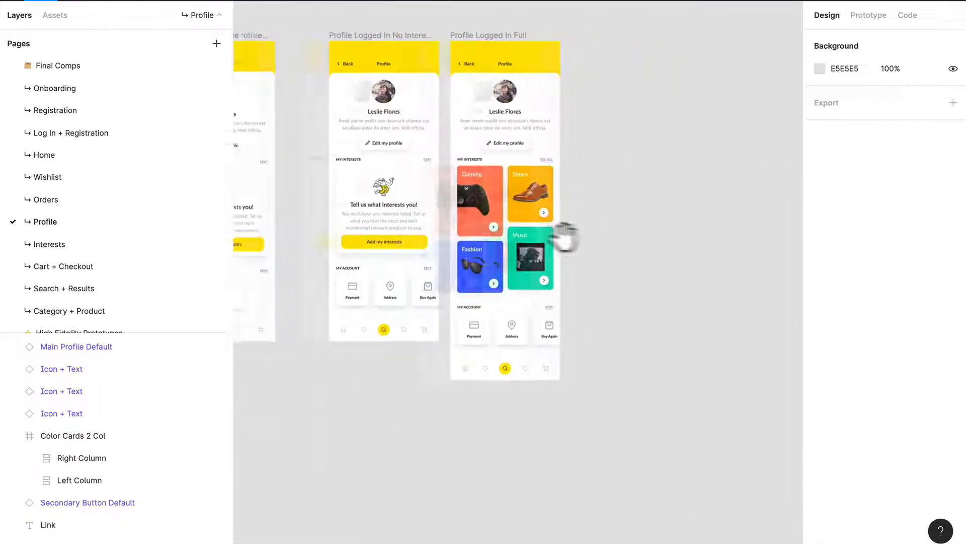
Duplicate the card grid onto empty canvas and add auto layout to the copy
drag(717, 242, 557, 233)
drag(489, 219, 705, 219)
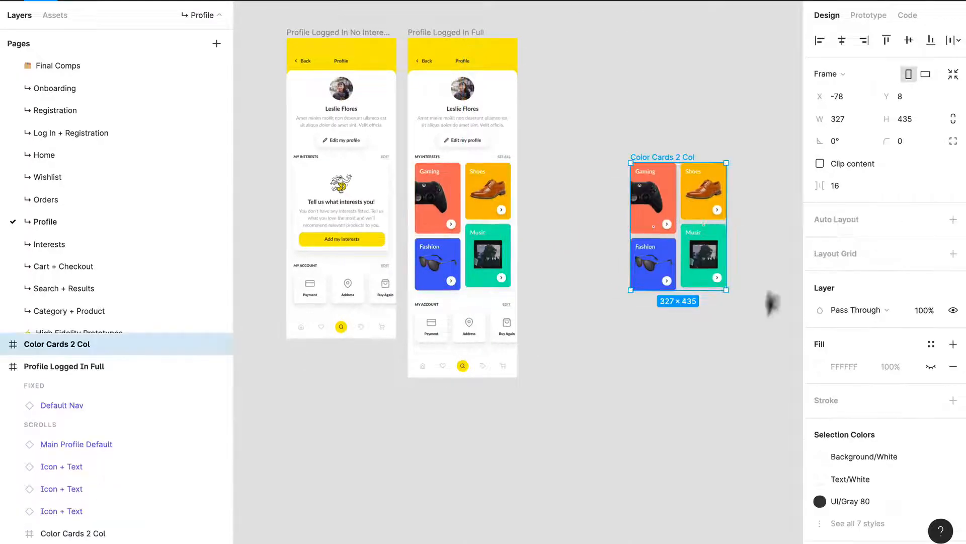
key(shift+2)
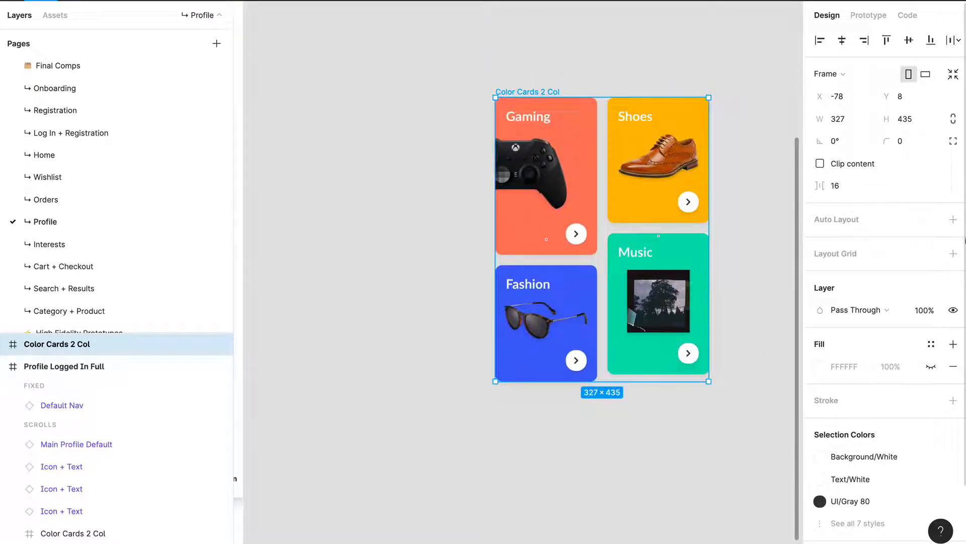
click(954, 219)
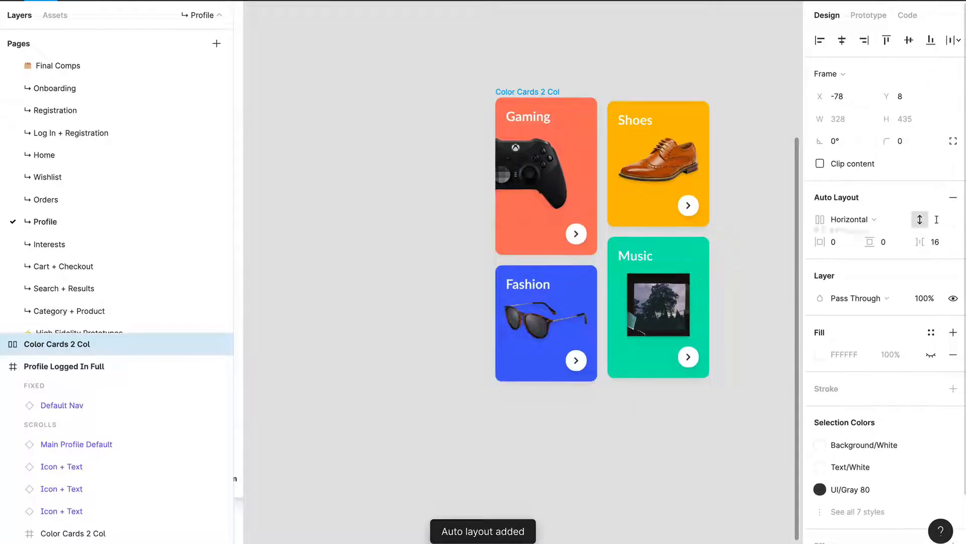
Top-align the Right Column and paste a second Music card into it
click(651, 160)
key(Return)
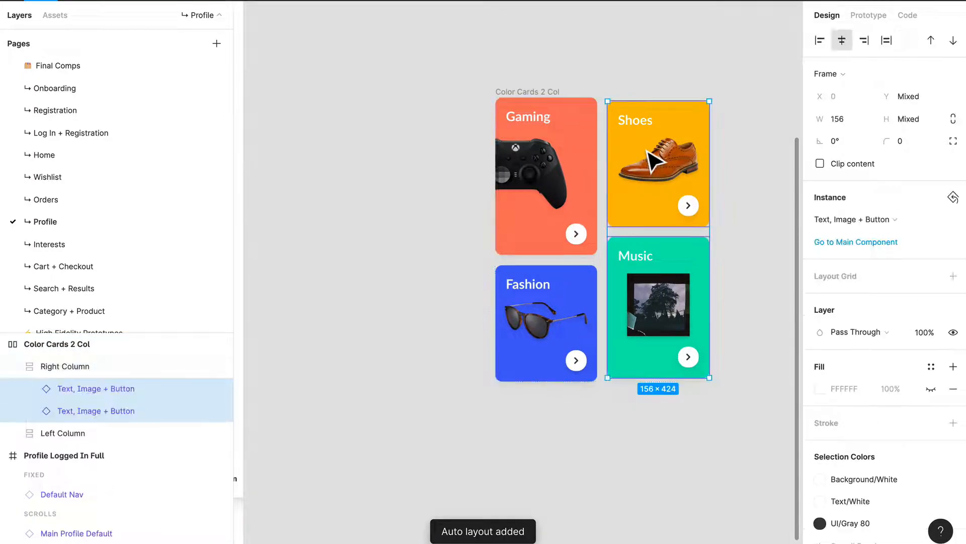
key(Return)
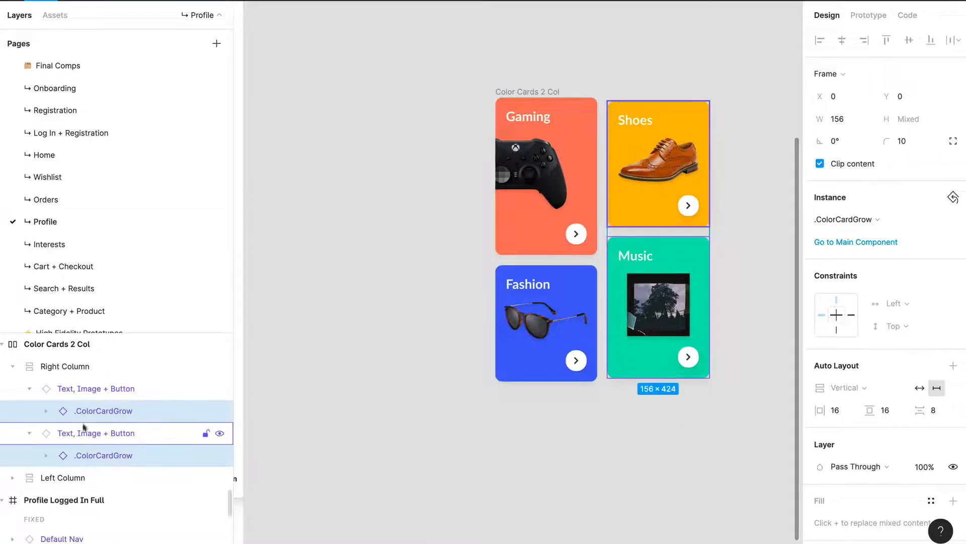
click(79, 410)
click(30, 389)
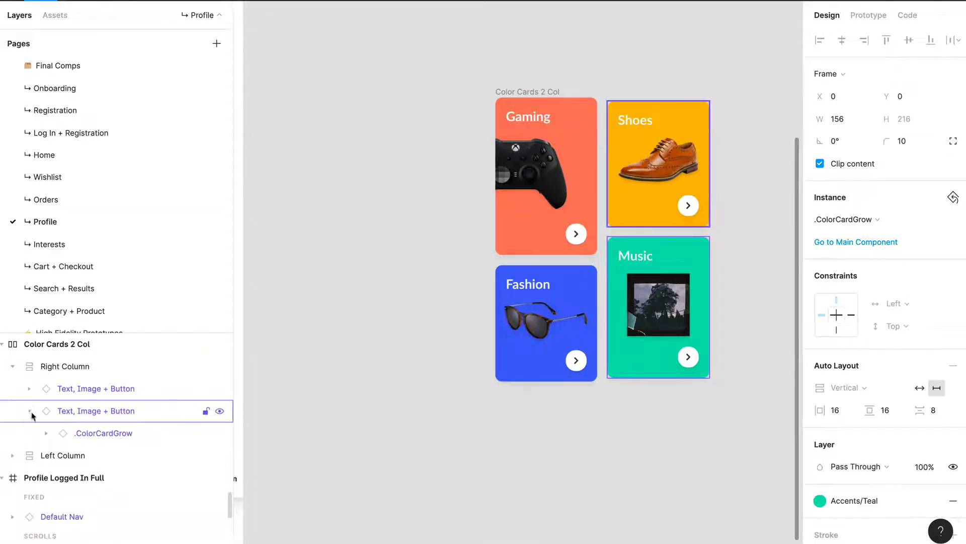
click(30, 410)
click(124, 367)
key(alt+w)
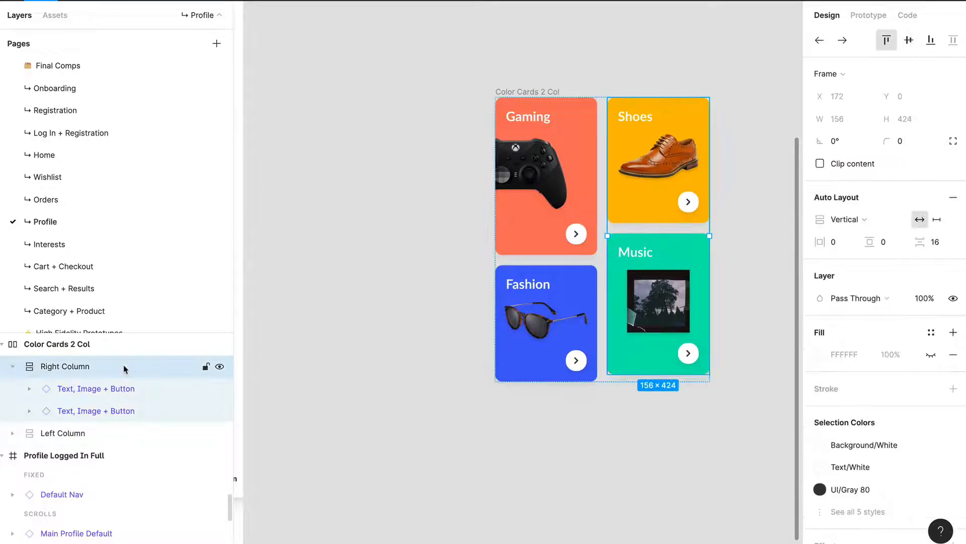
click(604, 499)
click(662, 367)
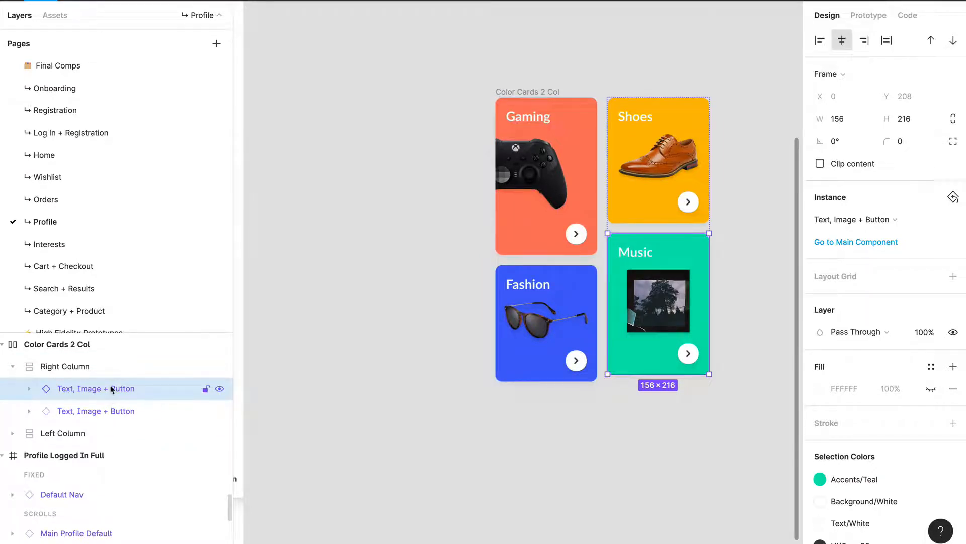
key(ctrl+v)
Top-align the Left Column and paste a duplicate Fashion card below the first
click(509, 195)
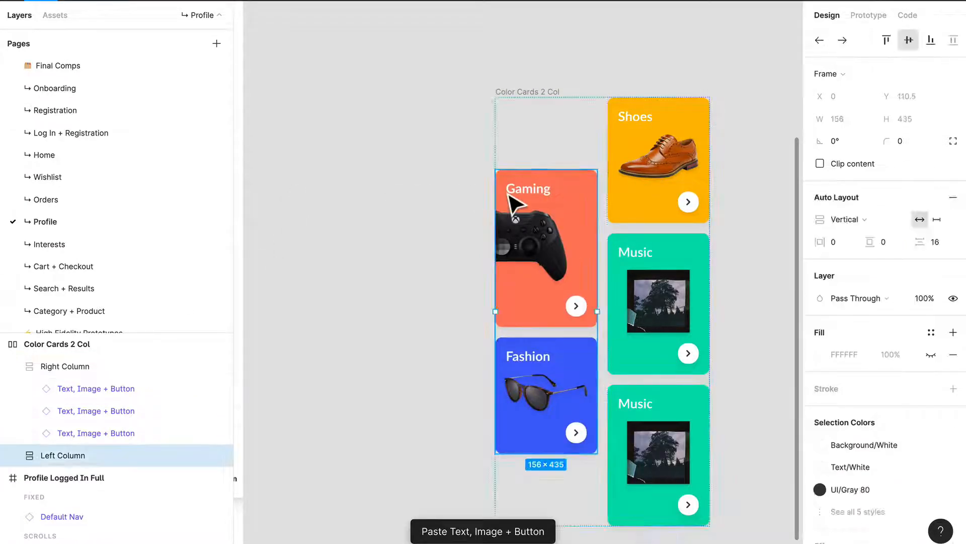
key(alt+w)
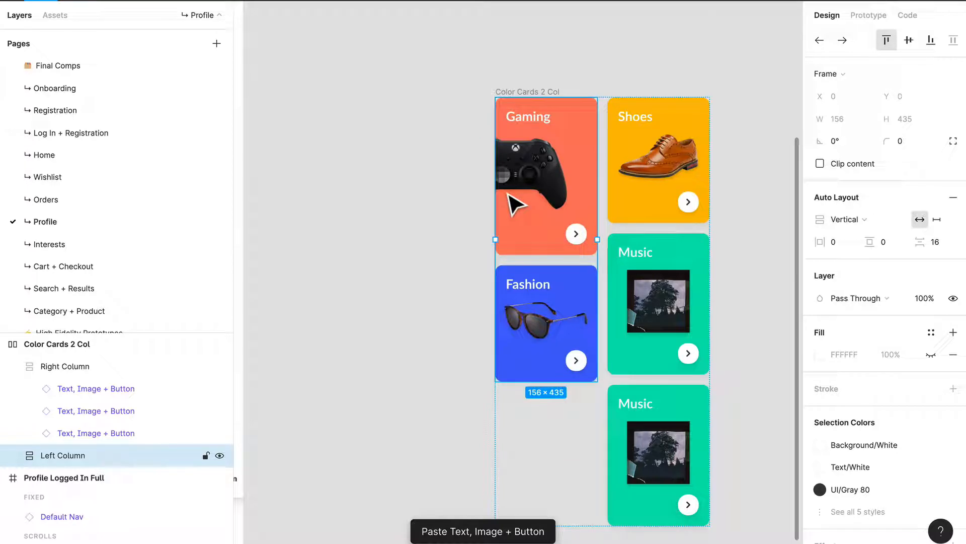
click(555, 347)
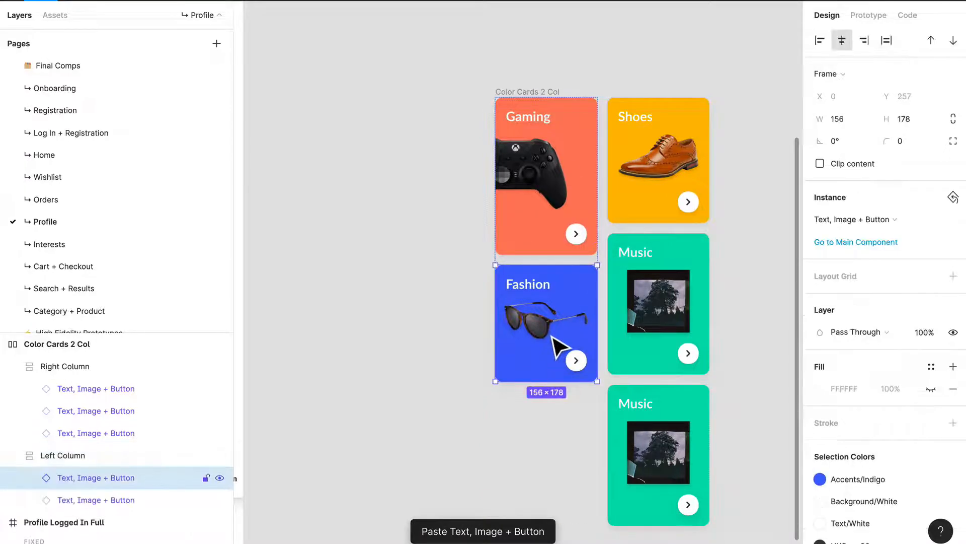
key(ctrl+v)
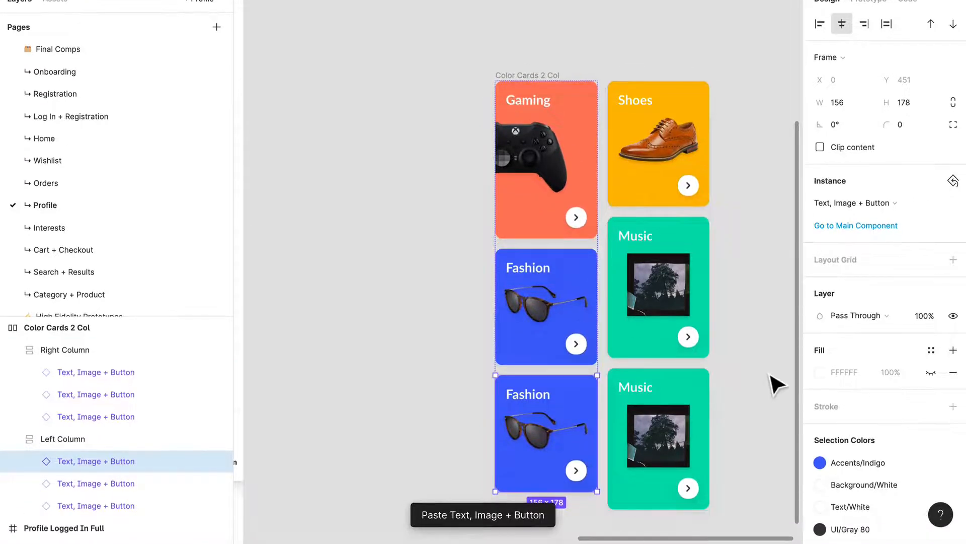
drag(772, 379, 721, 314)
In the new card's Image Selector show the Music 01 turntable and hide Fashion 02 sunglasses
click(476, 339)
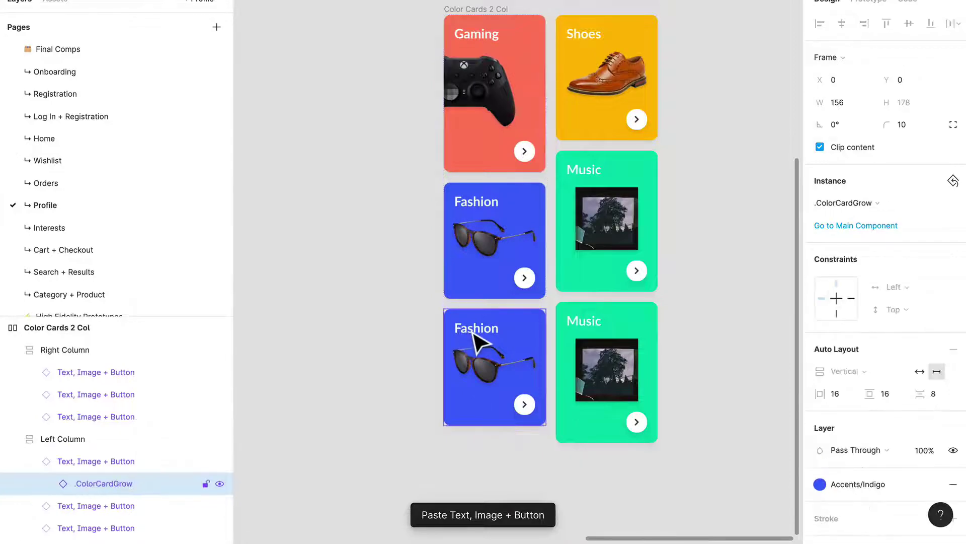
double_click(475, 374)
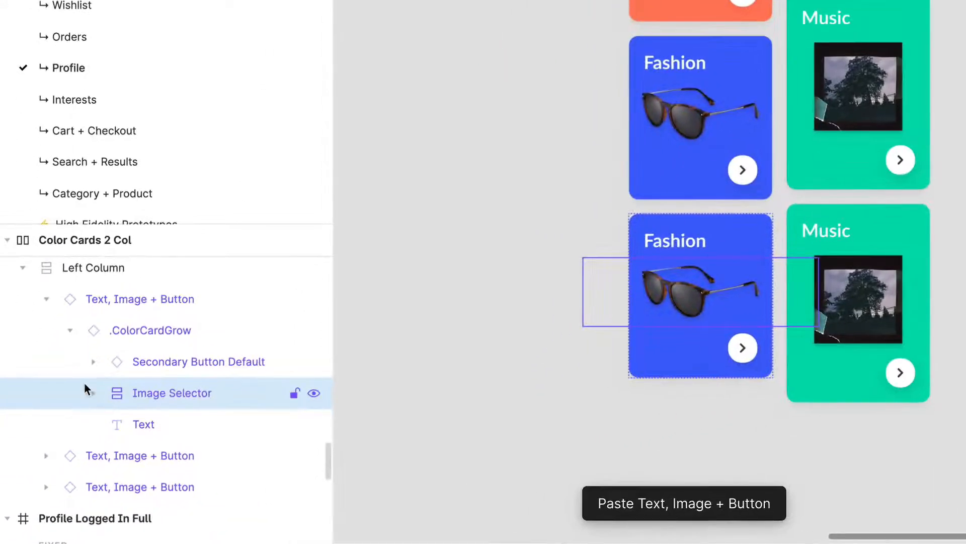
click(93, 392)
click(314, 339)
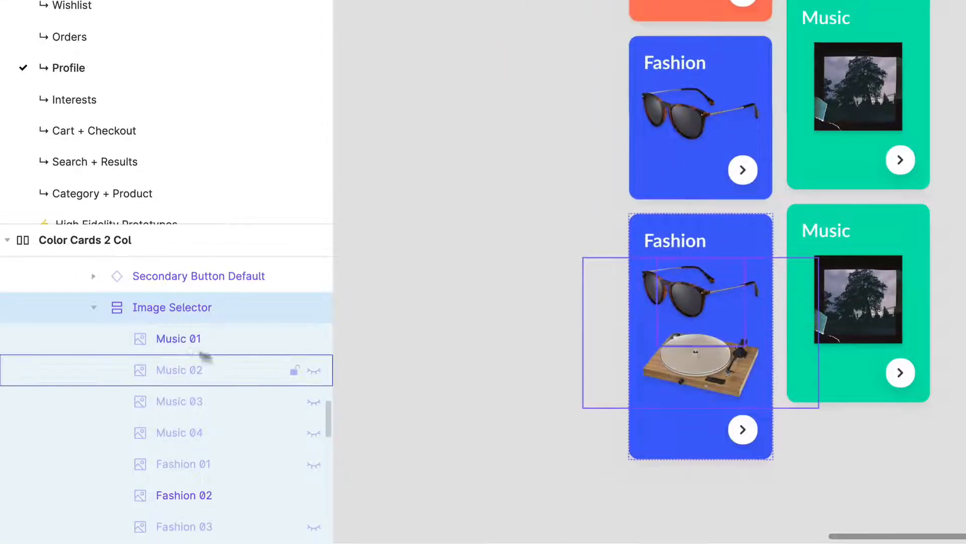
click(314, 495)
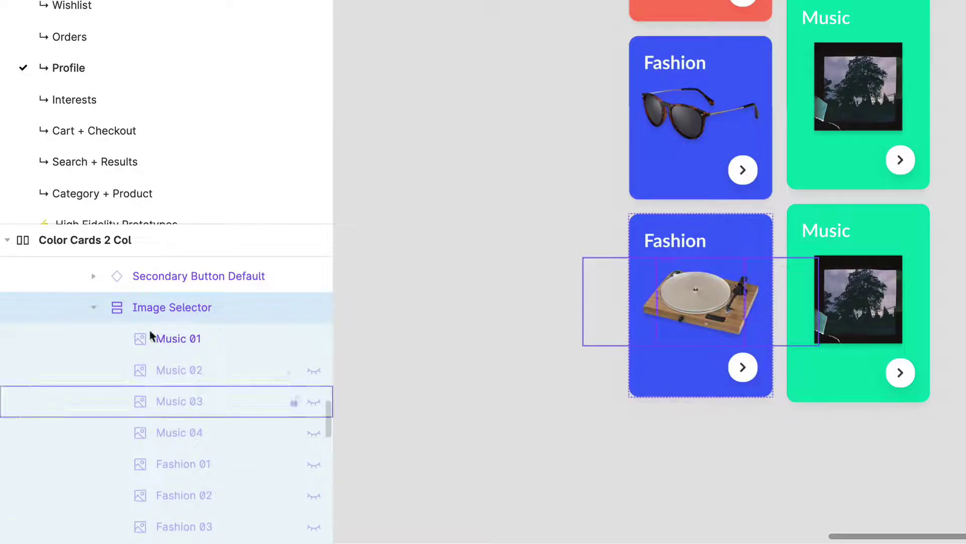
Retitle the card Vinyl, make it taller and fill it with Accents / Orange
click(92, 307)
double_click(685, 240)
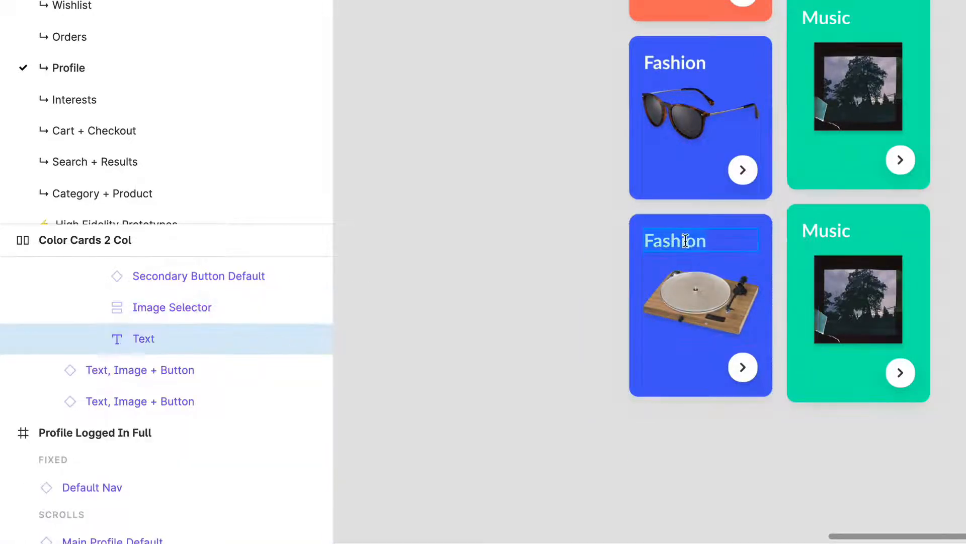
text(Vinyl)
click(720, 232)
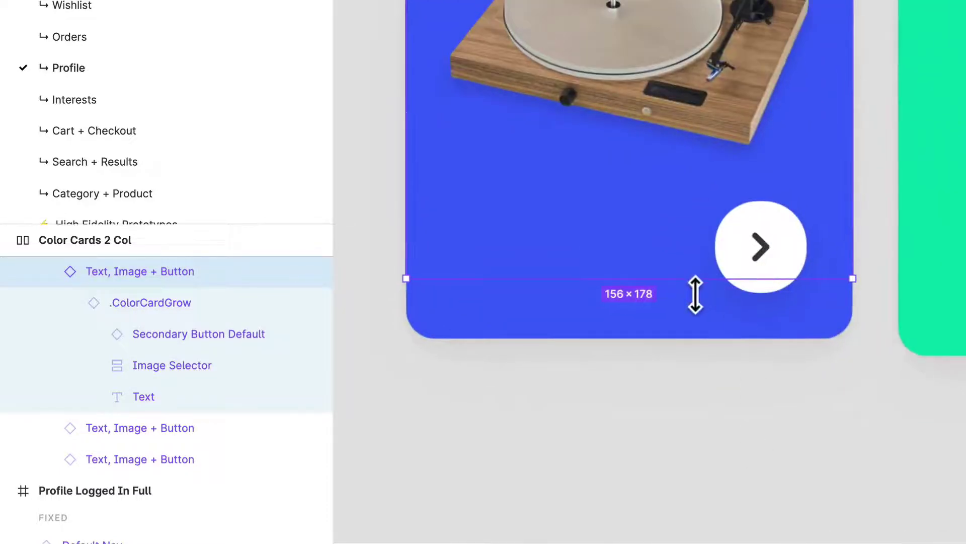
drag(694, 294, 700, 357)
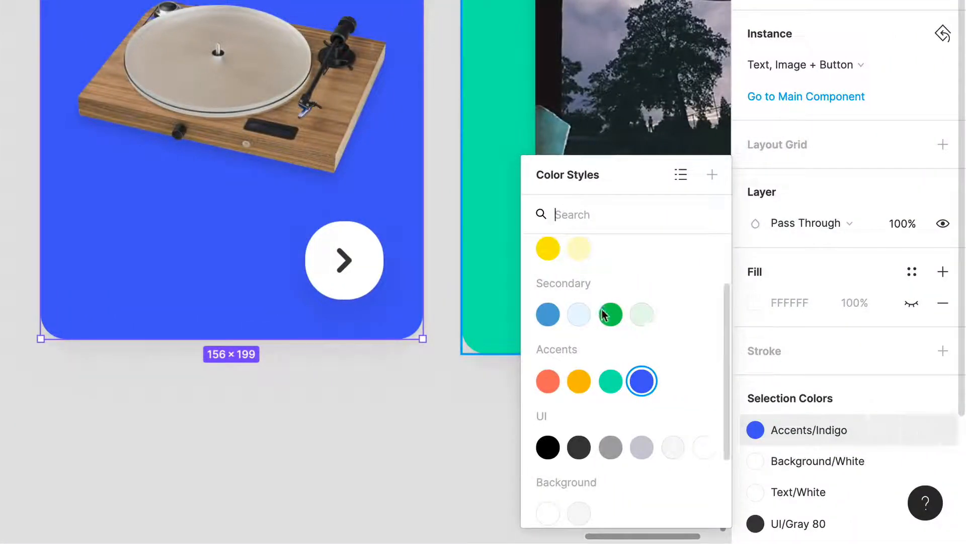
click(579, 381)
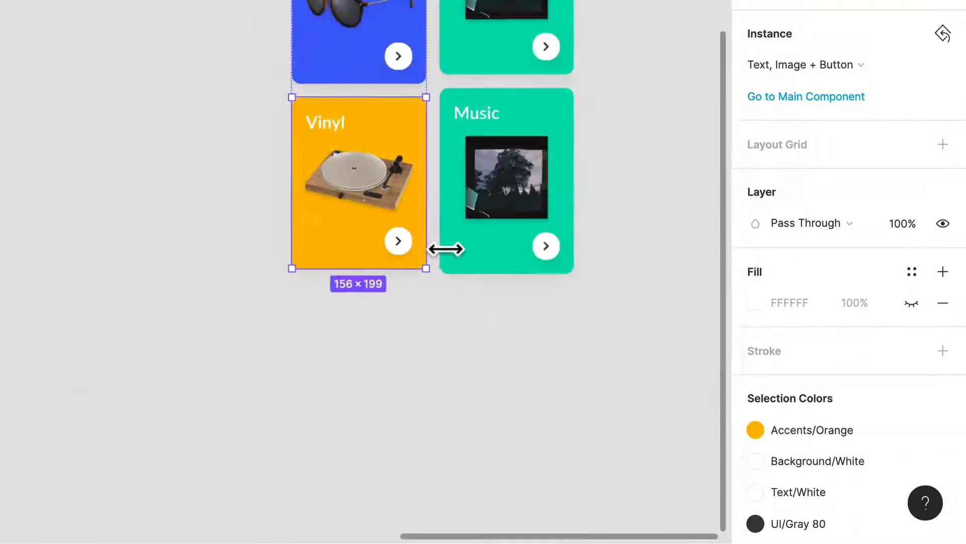
click(606, 106)
scroll(631, 129, up, 3)
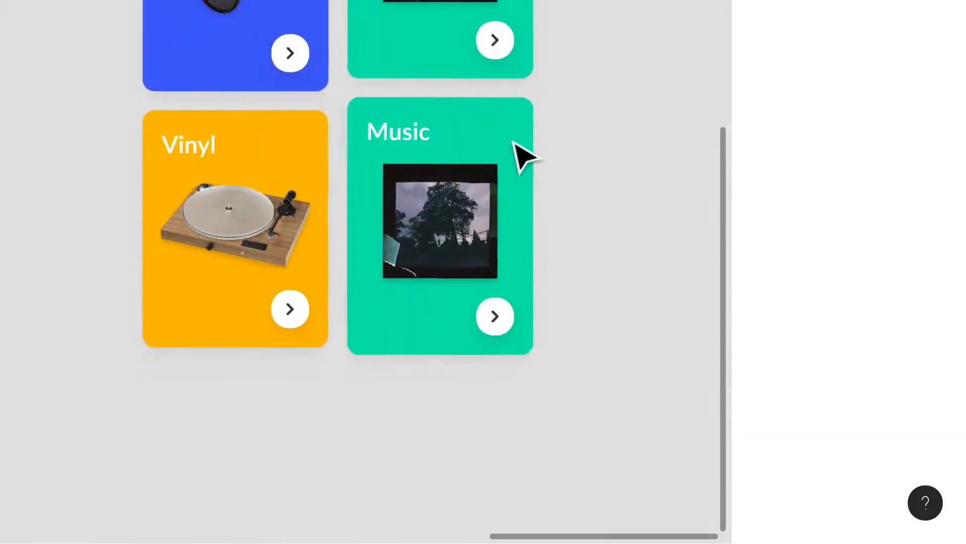
click(518, 154)
click(443, 278)
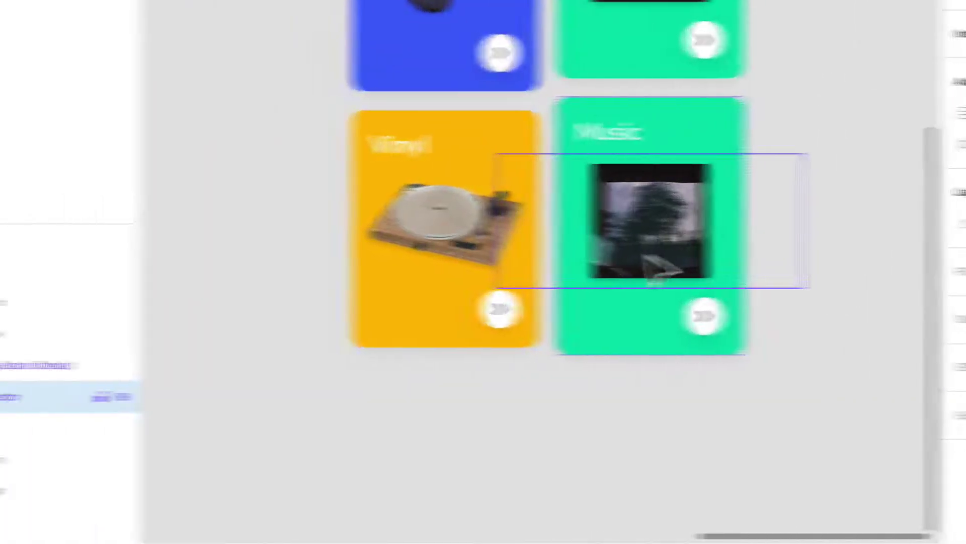
In the card's Image Selector, hide the Music 04 album and try the Fashion 01 sunglasses image
click(851, 263)
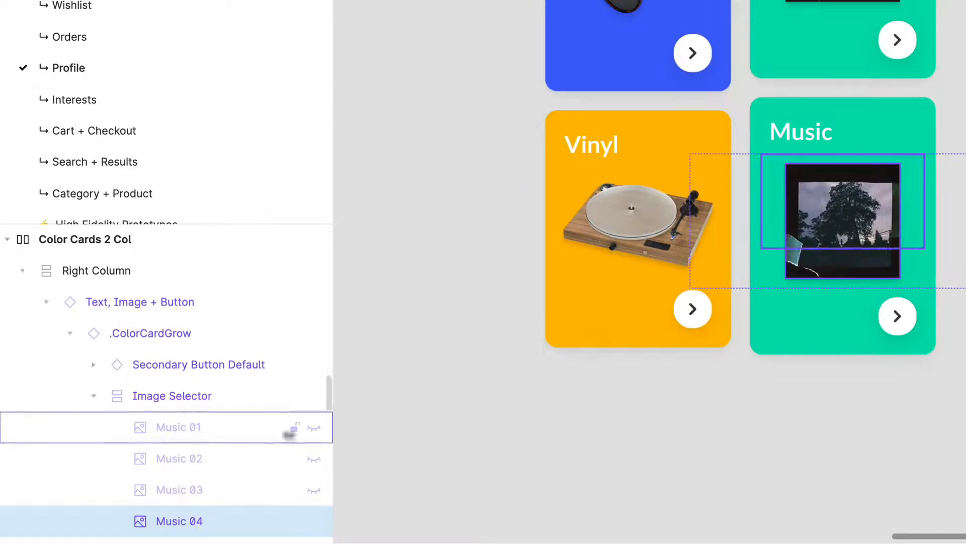
scroll(302, 427, down, 5)
click(314, 269)
click(314, 301)
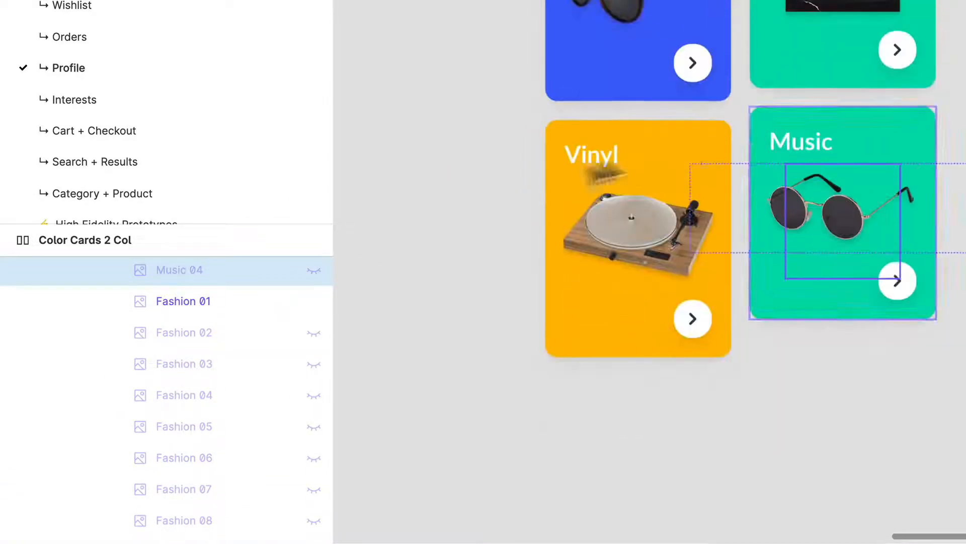
click(314, 301)
scroll(301, 460, down, 3)
Try the Fashion 09 shirt, then leave only the Electronics 03 laptop image visible
click(314, 441)
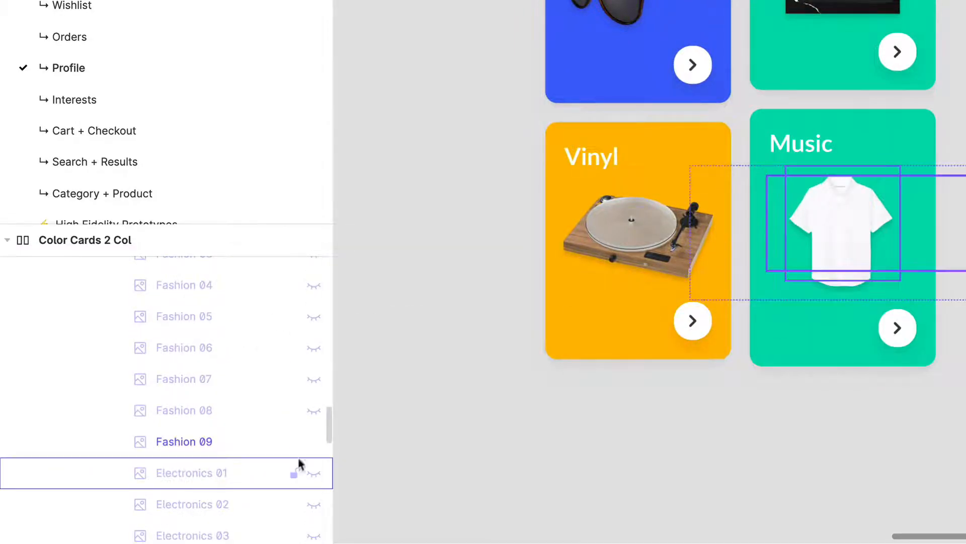
click(314, 442)
scroll(315, 449, down, 1)
scroll(316, 449, down, 1)
click(315, 450)
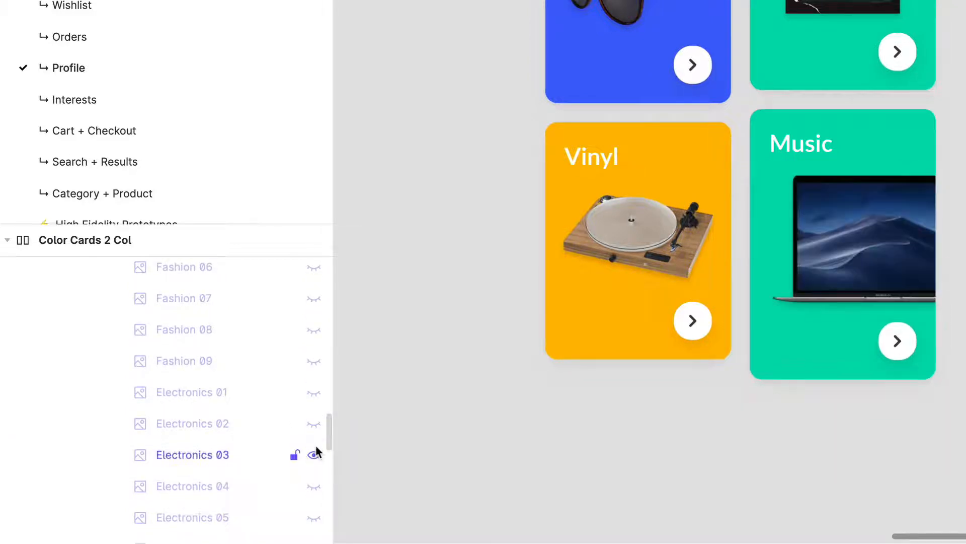
scroll(793, 276, up, 3)
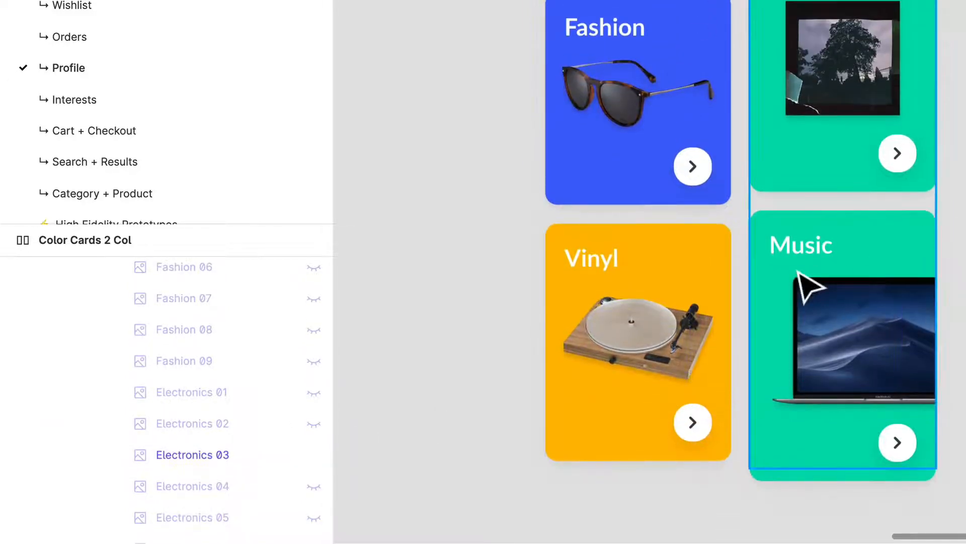
Retitle the laptop card from Music to Productivity
double_click(812, 253)
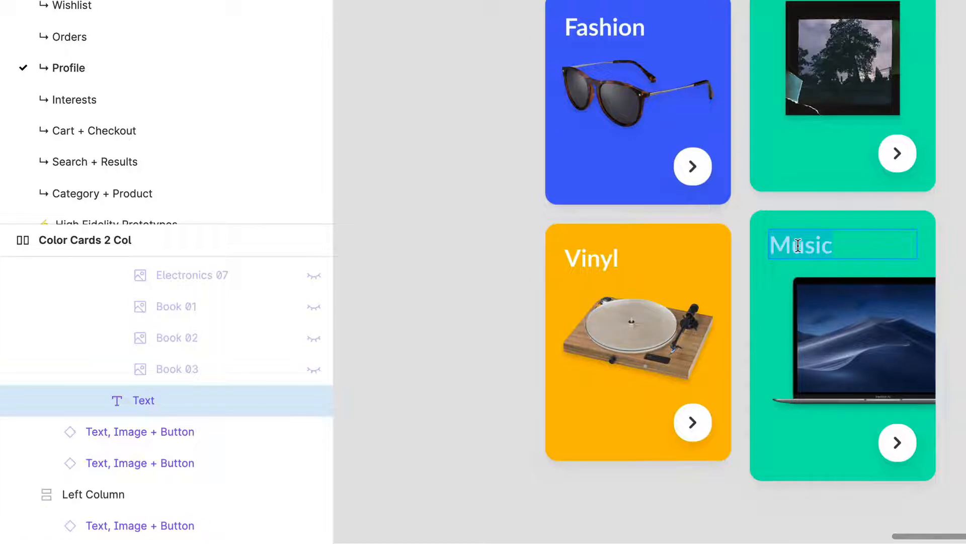
text(Productivity)
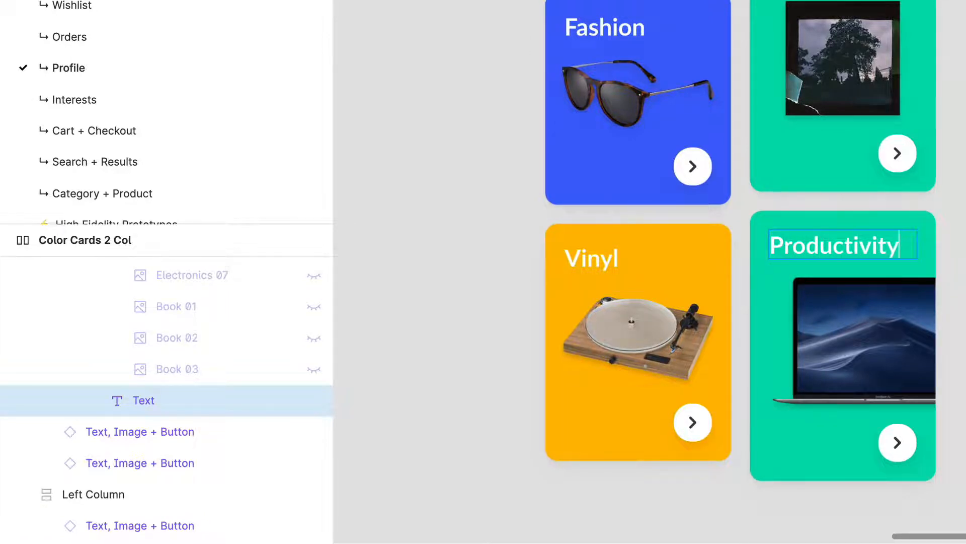
key(Escape)
Shorten the Productivity card to 185 px high
click(917, 256)
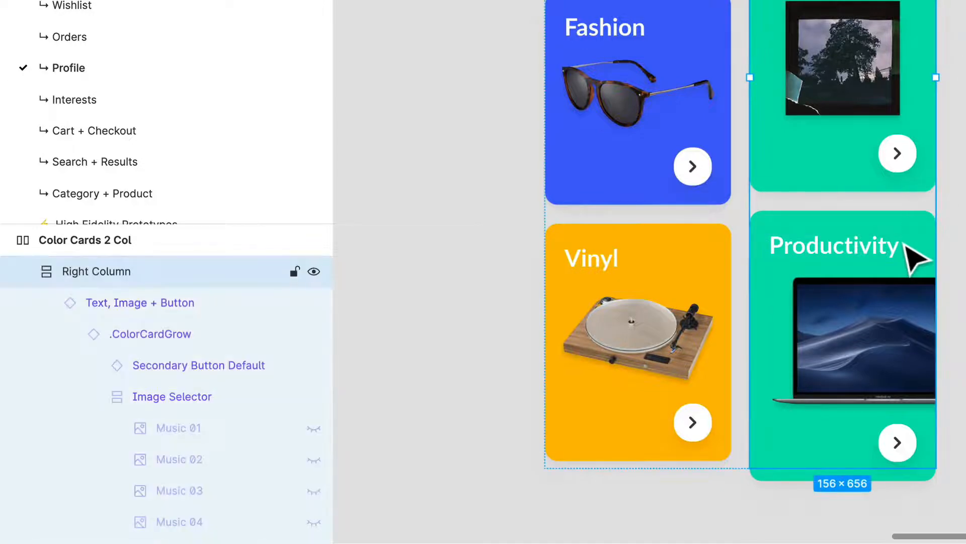
click(917, 257)
drag(869, 483, 881, 452)
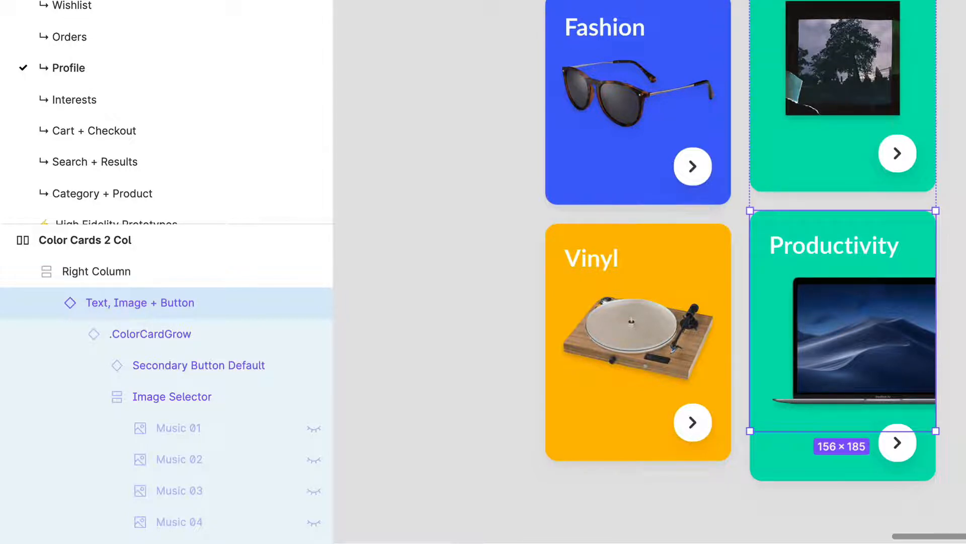
click(858, 333)
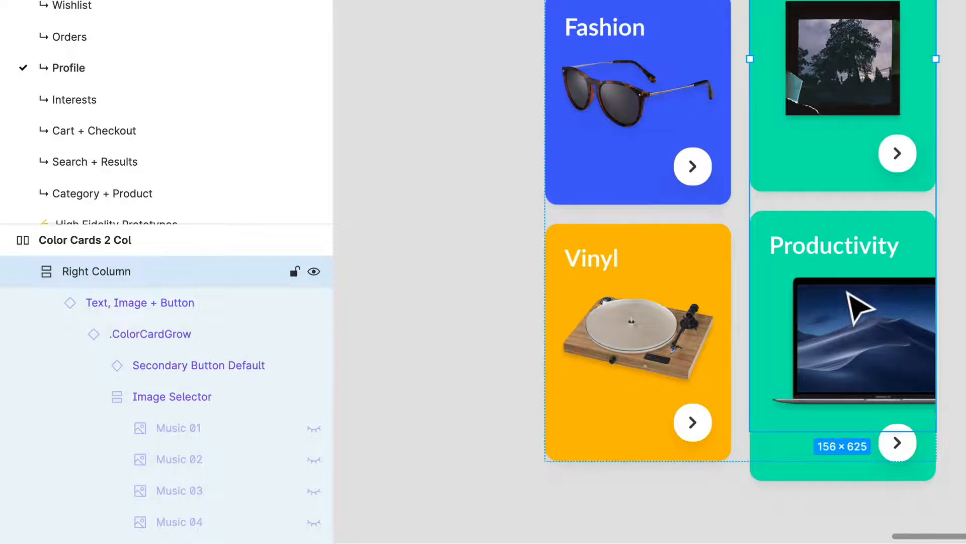
Fill the Productivity card with green from the colour styles after trying yellow
click(859, 306)
click(817, 431)
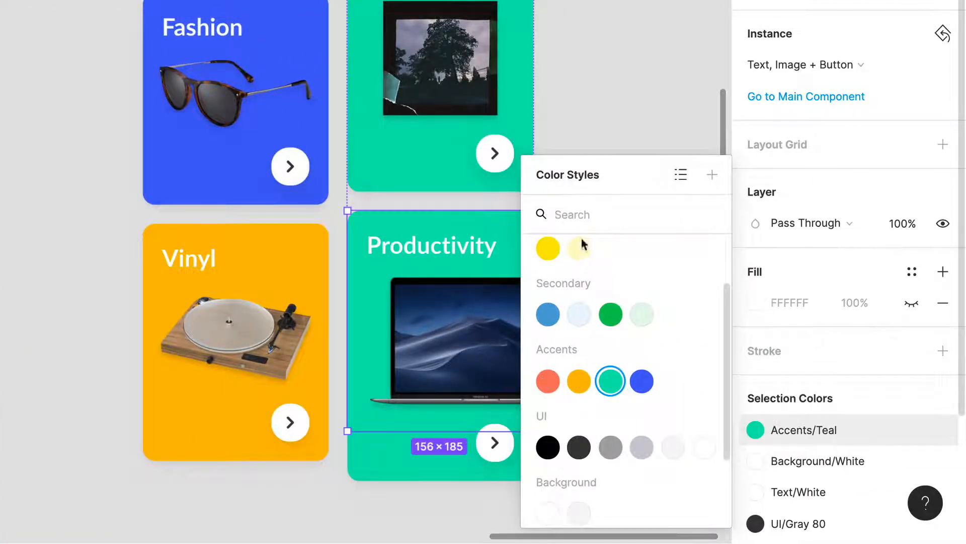
click(548, 248)
click(611, 390)
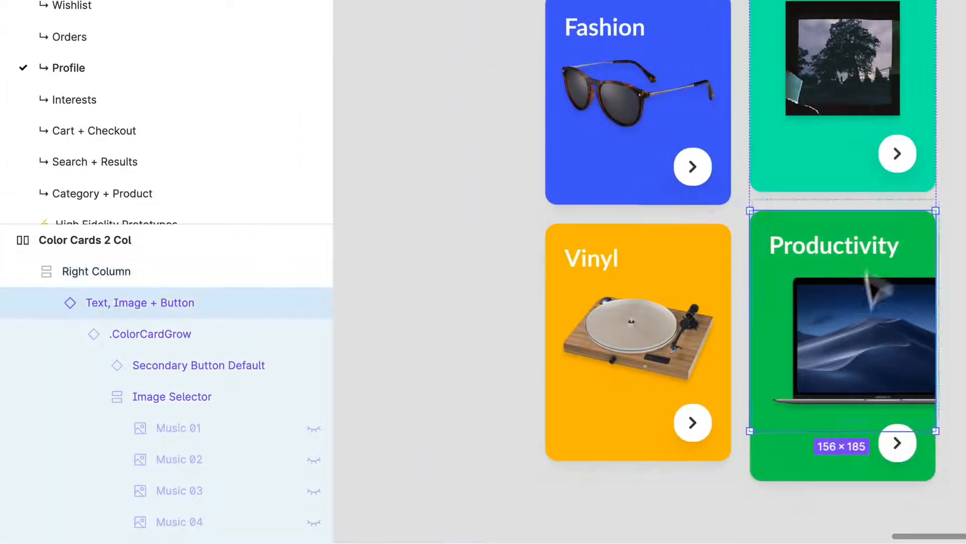
Move the Productivity card above Music and stretch it to 227 px tall
drag(874, 255, 874, 65)
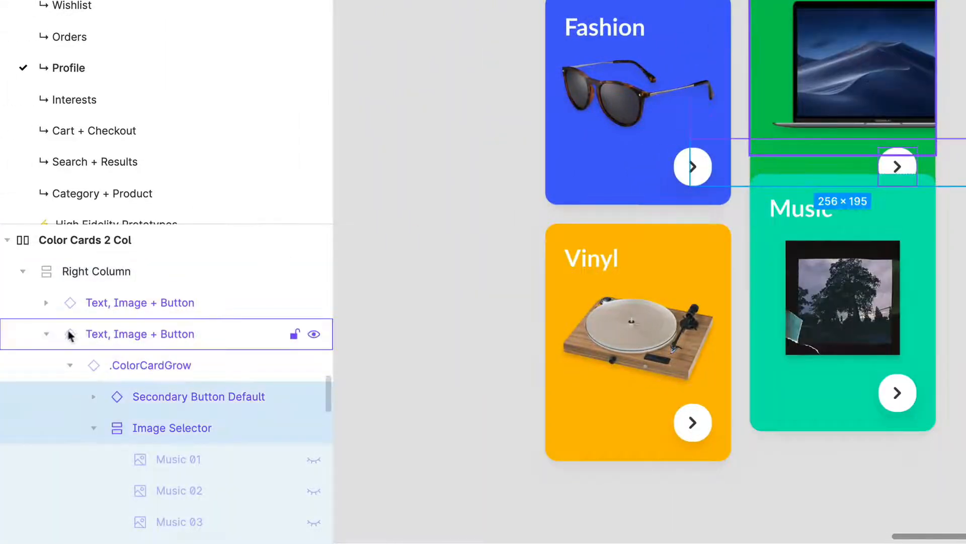
click(50, 334)
click(113, 346)
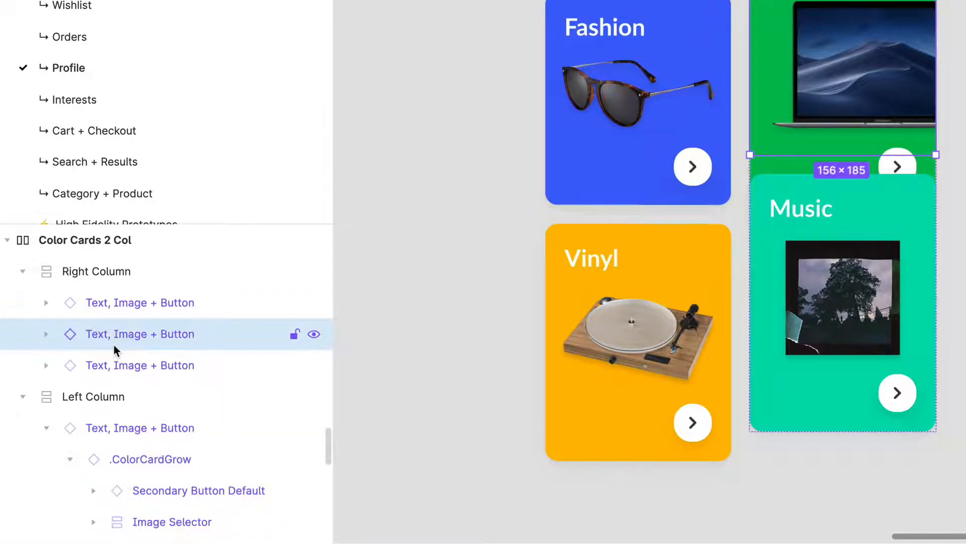
key(Up)
key(Down)
key(Down)
key(Up)
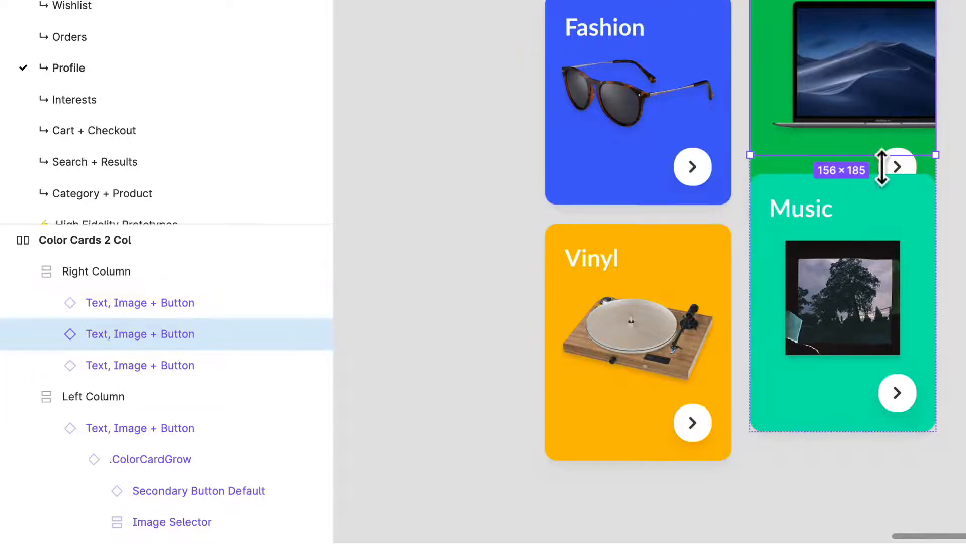
scroll(884, 189, up, 5)
scroll(884, 189, down, 5)
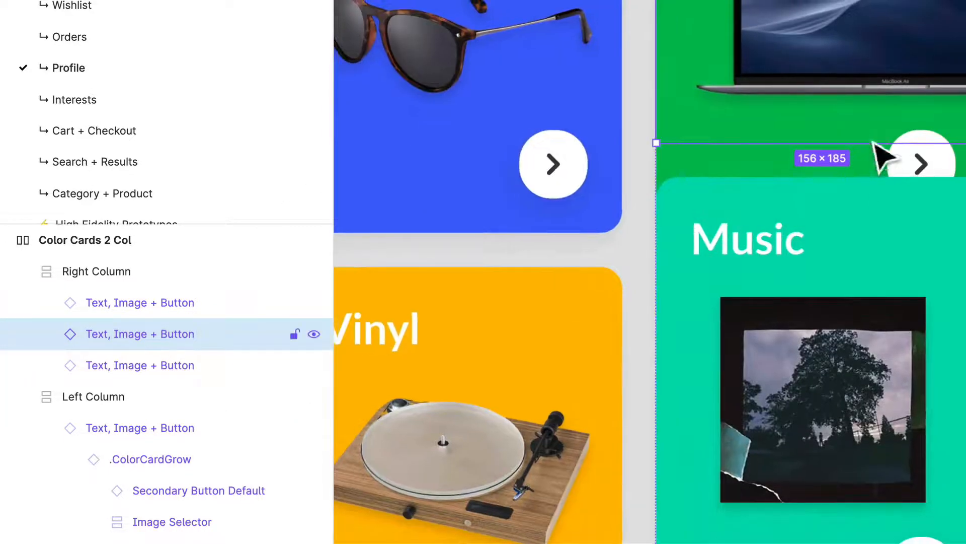
drag(881, 161, 873, 257)
scroll(876, 246, up, 5)
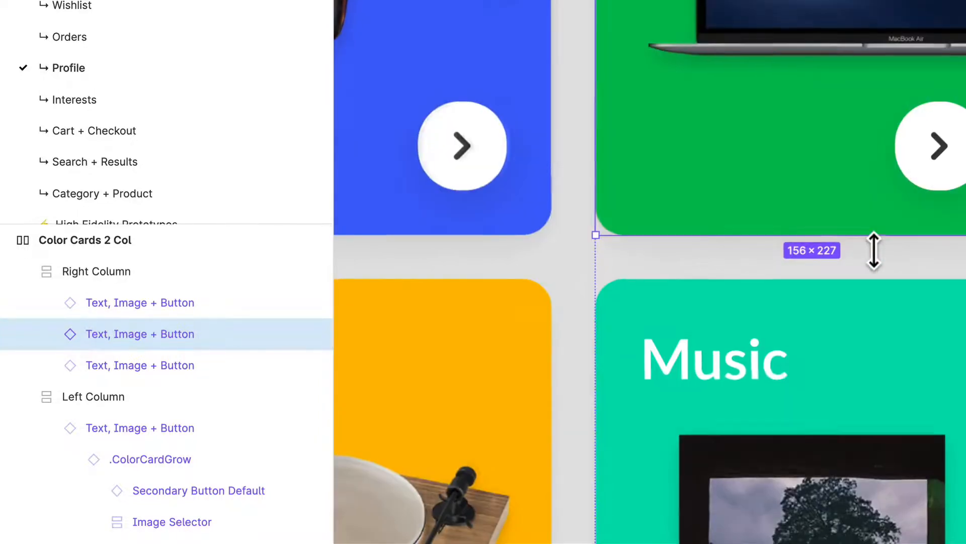
scroll(747, 234, down, 5)
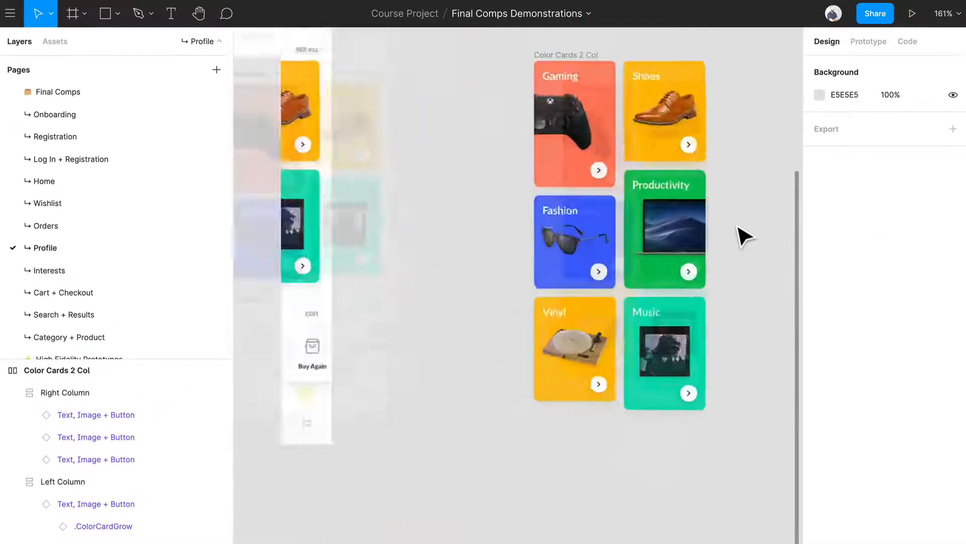
scroll(744, 236, up, 2)
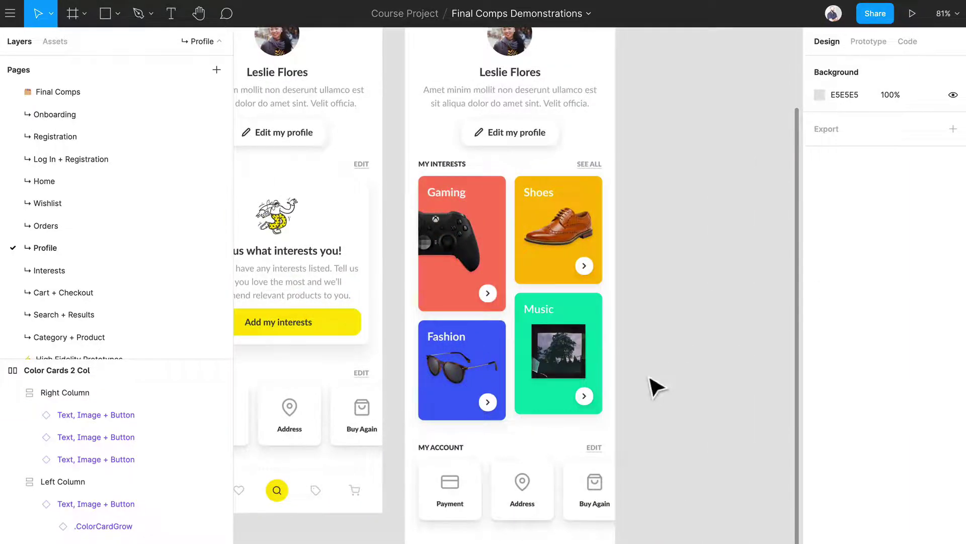
scroll(654, 386, down, 2)
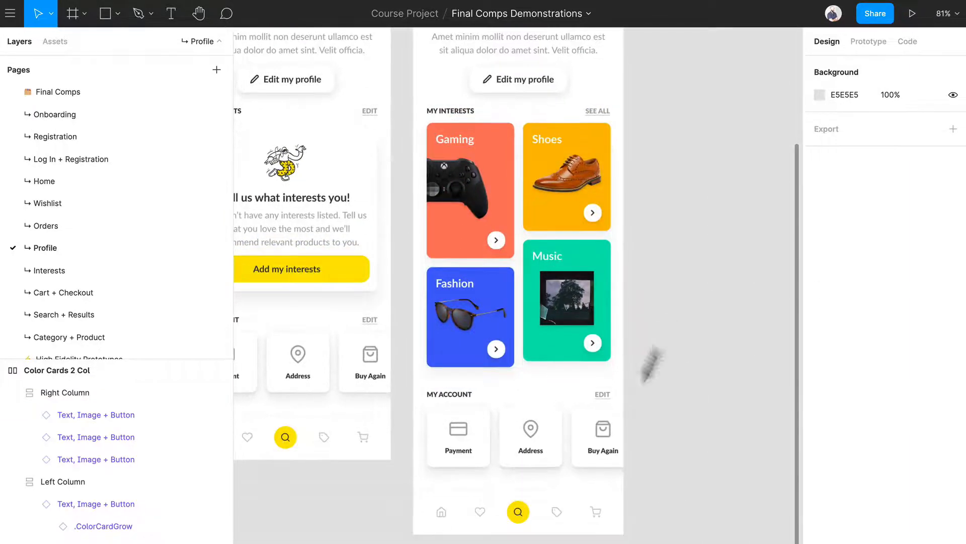
click(520, 446)
click(453, 450)
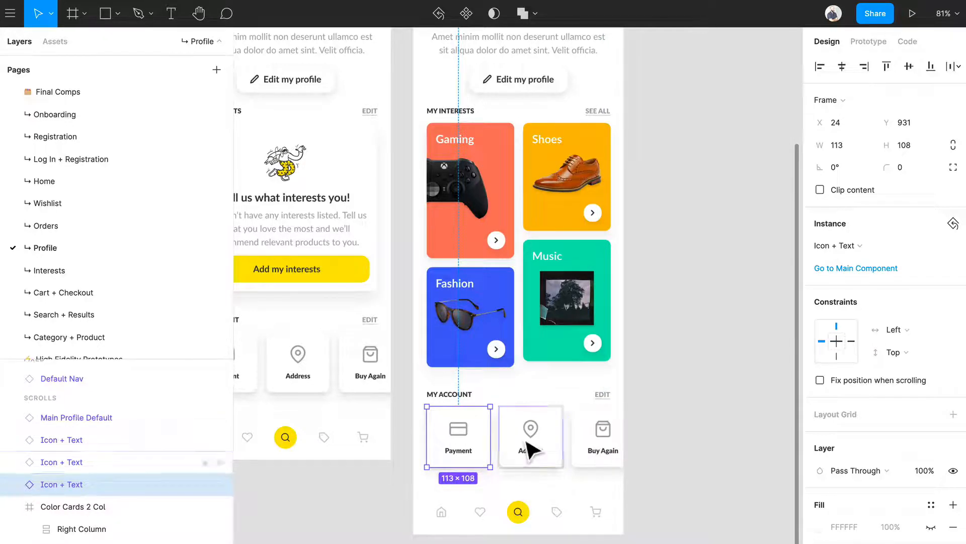
click(547, 453)
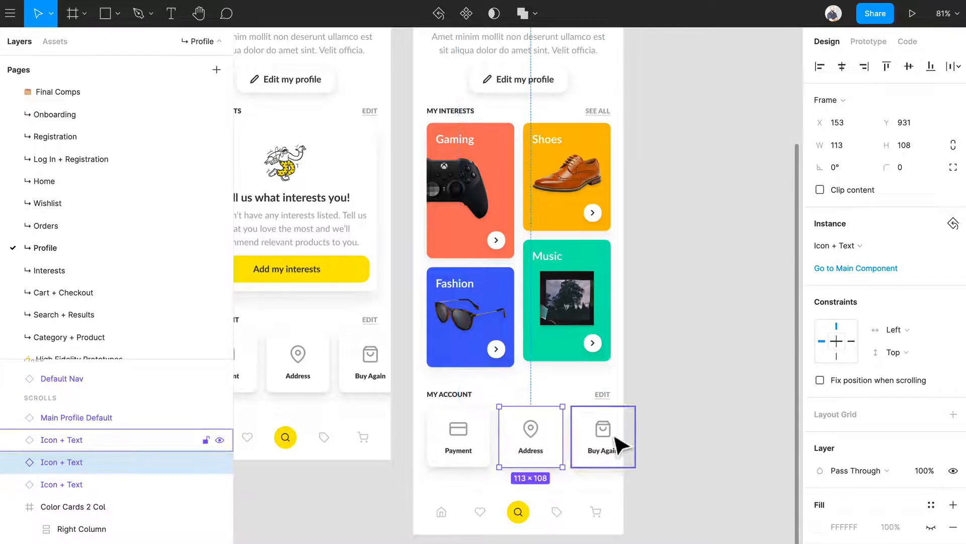
click(616, 447)
shift+click(510, 451)
shift+click(437, 451)
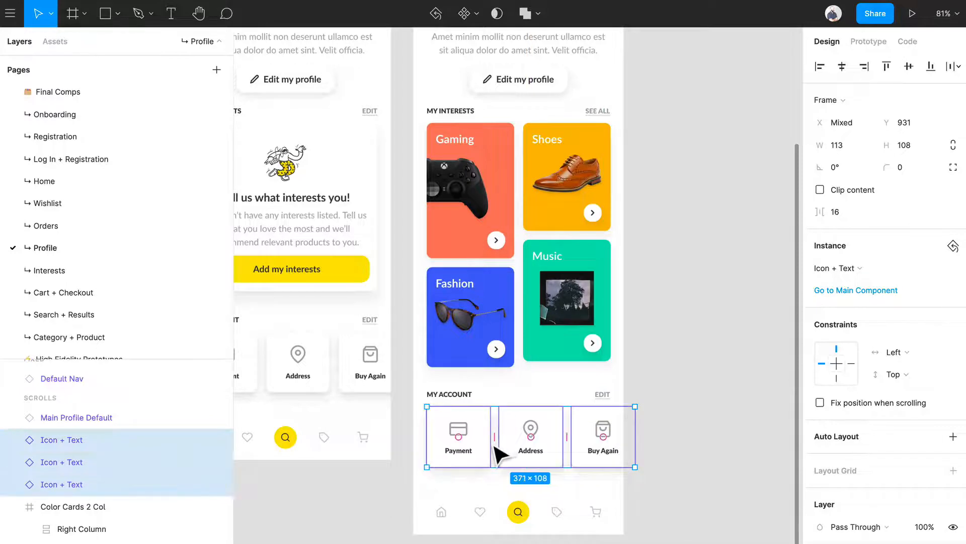
key(alt)
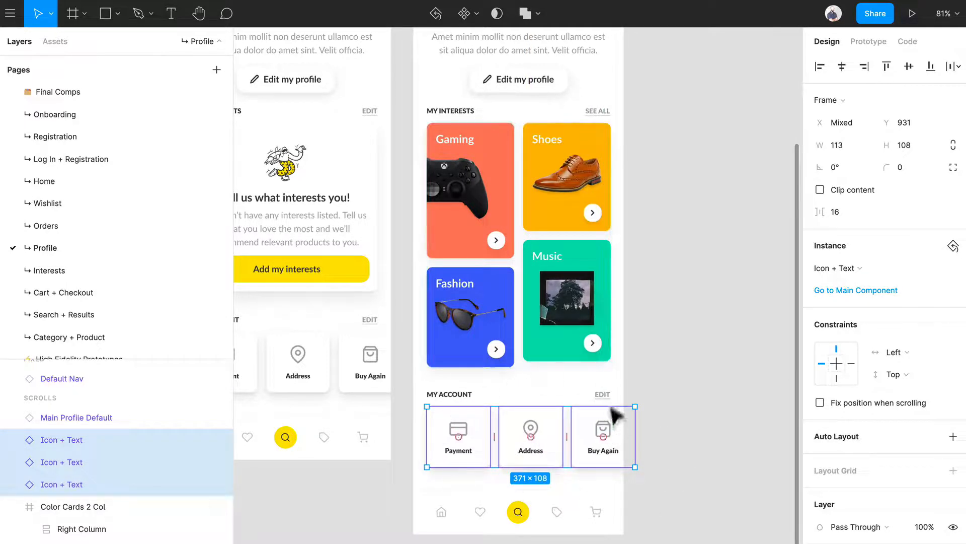
scroll(695, 240, up, 3)
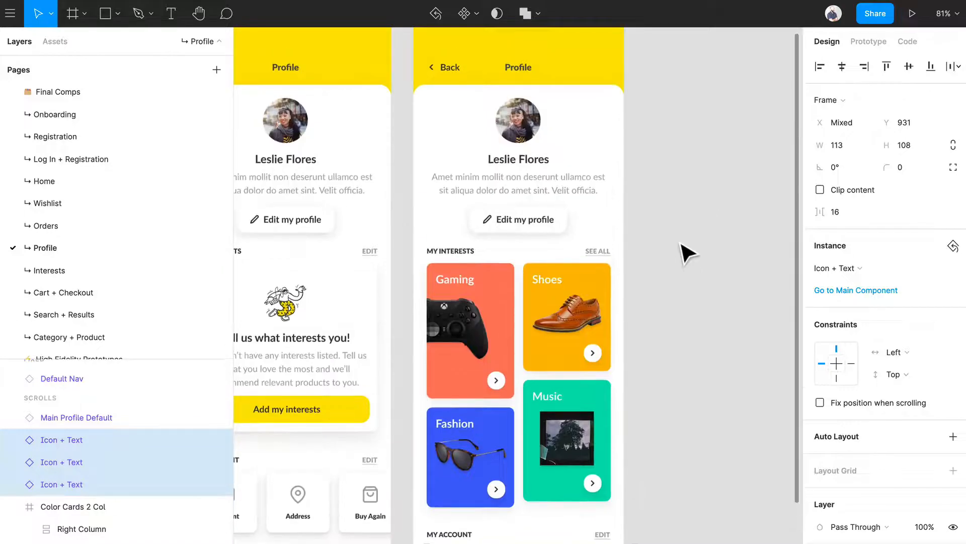
ctrl+scroll(687, 253, down, 2)
mouse_move(686, 332)
mouse_down()
mouse_move(676, 194)
mouse_move(680, 280)
mouse_up()
ctrl+scroll(674, 195, down, 2)
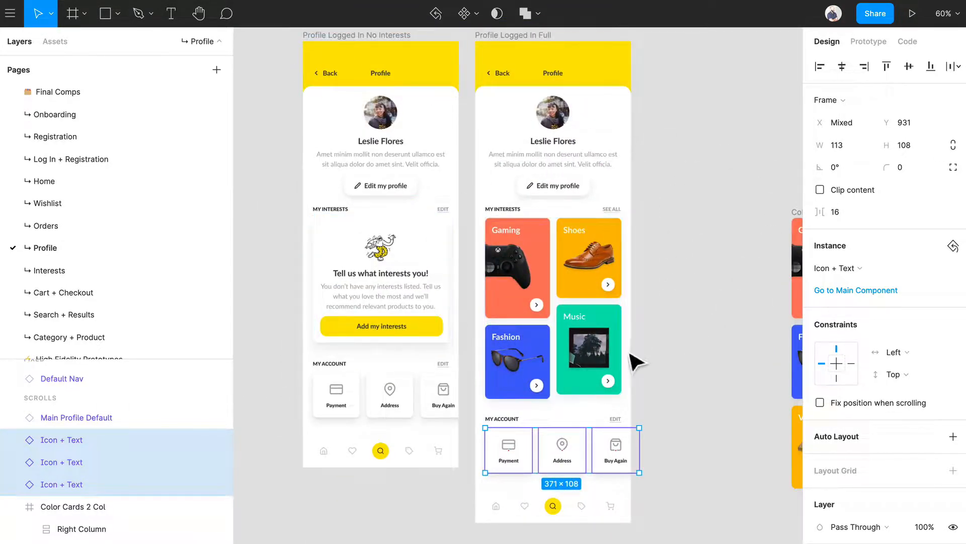
click(718, 189)
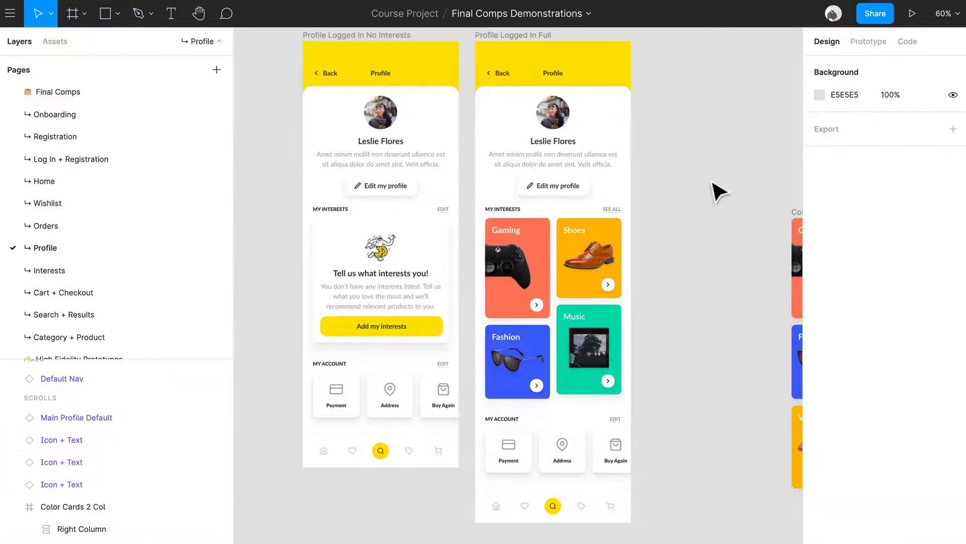
scroll(676, 269, right, 3)
scroll(673, 269, up, 2)
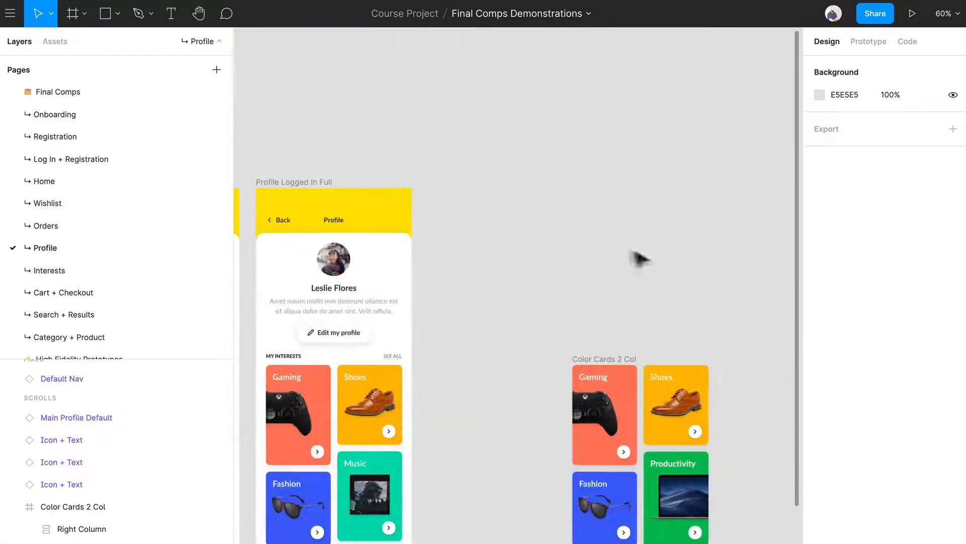
scroll(682, 358, right, 2)
scroll(589, 345, up, 1)
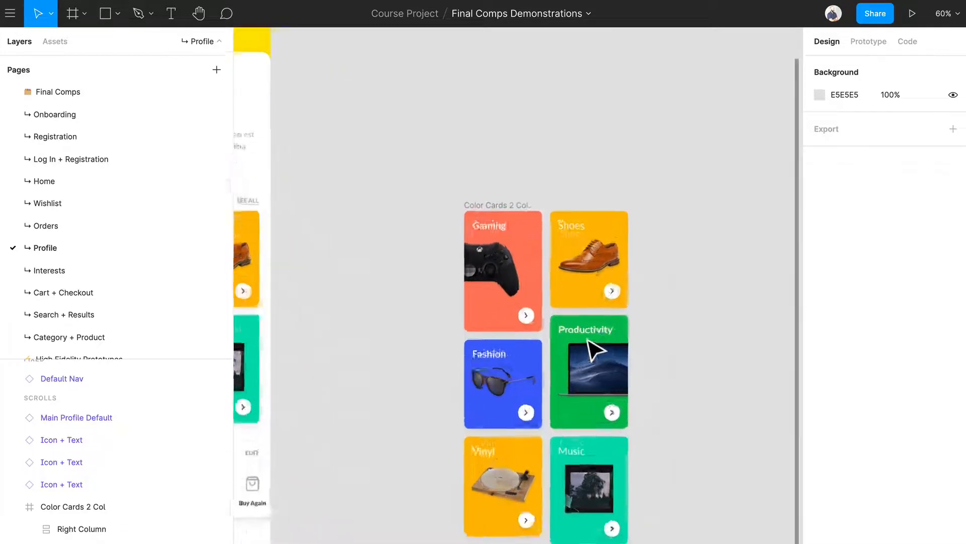
alt+drag(483, 219, 499, 90)
key(Escape)
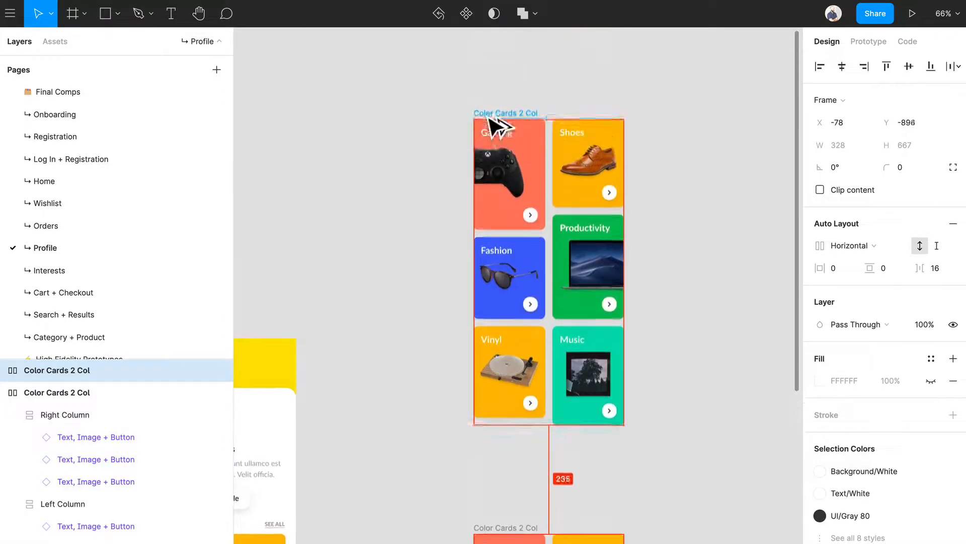
click(517, 184)
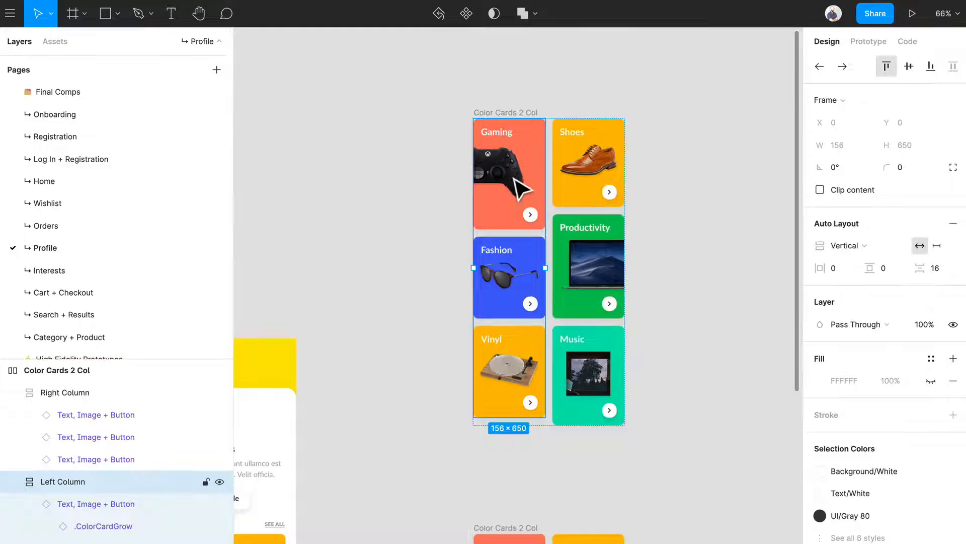
click(518, 184)
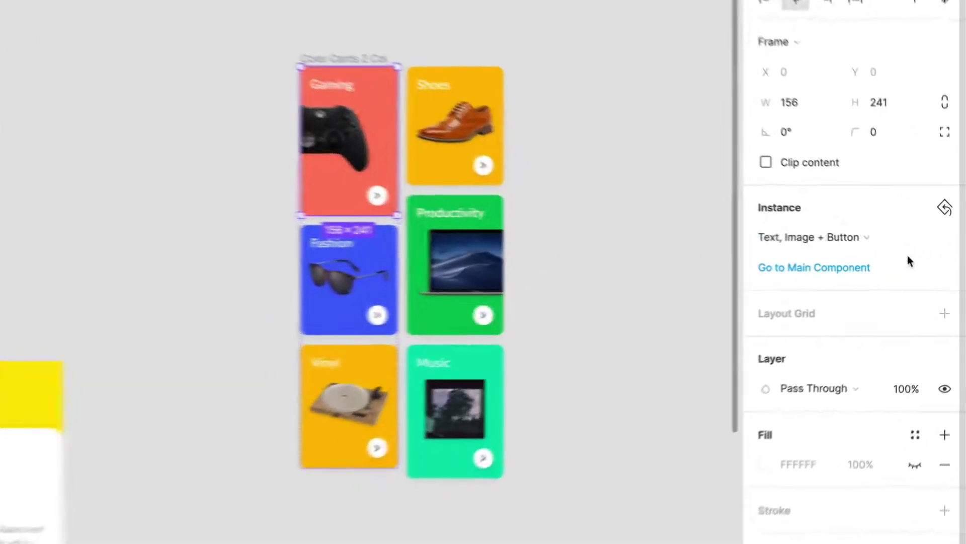
Swap the Gaming card to the Text + Image variant via the instance dropdown
click(850, 247)
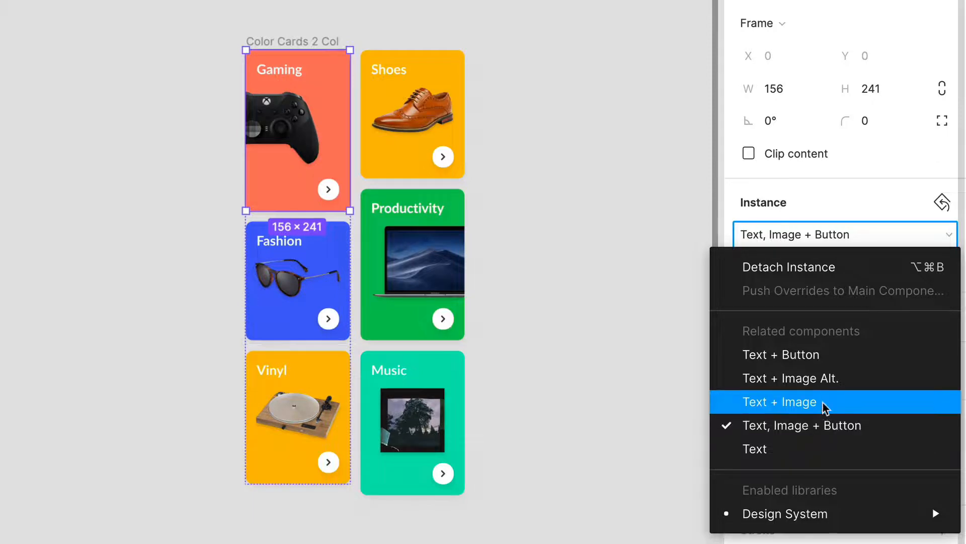
key(Escape)
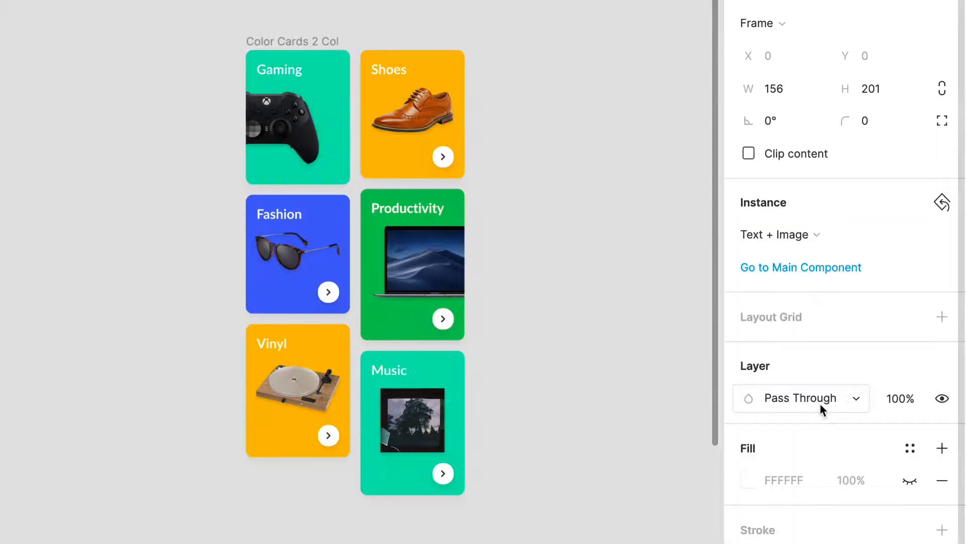
click(318, 139)
scroll(317, 138, up, 10)
scroll(321, 151, down, 8)
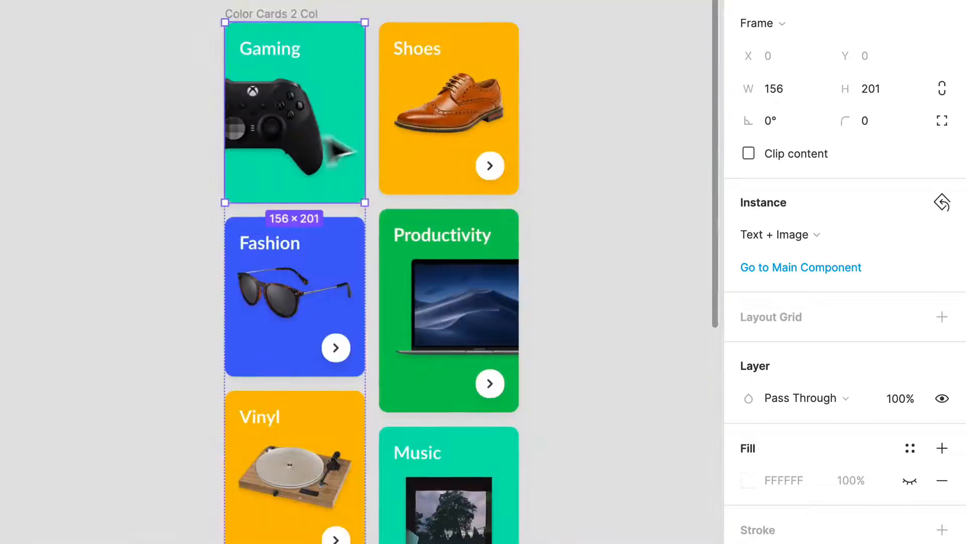
Select the Productivity card and browse its variant list without swapping
click(566, 139)
click(479, 355)
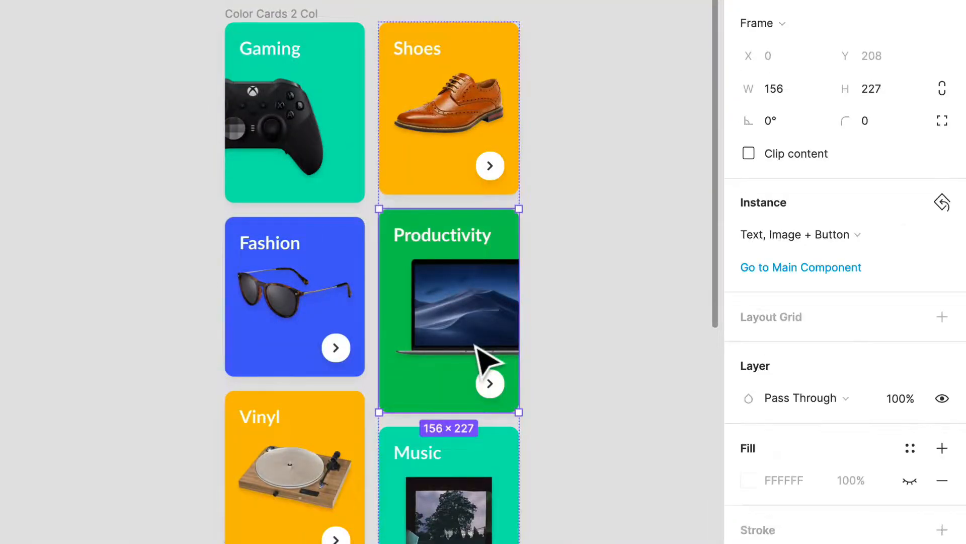
click(795, 236)
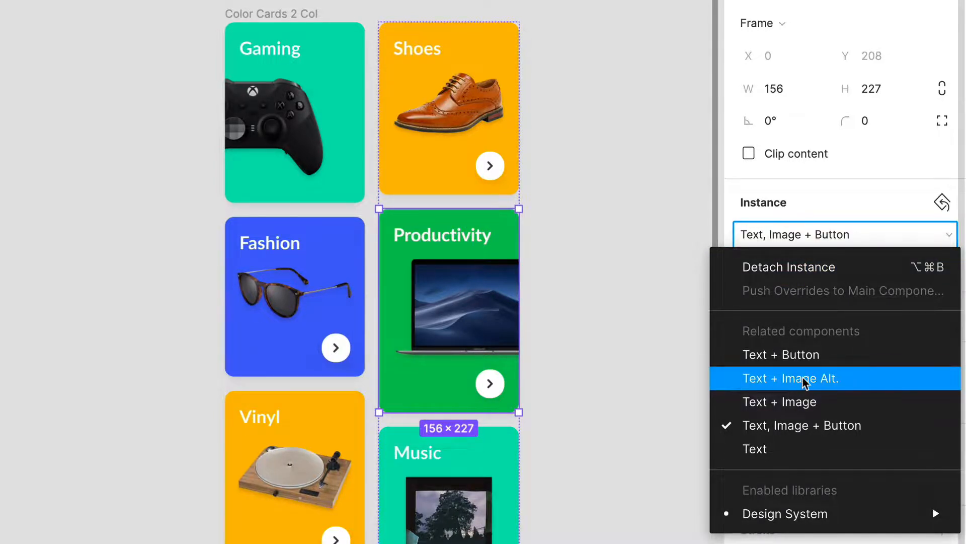
key(Escape)
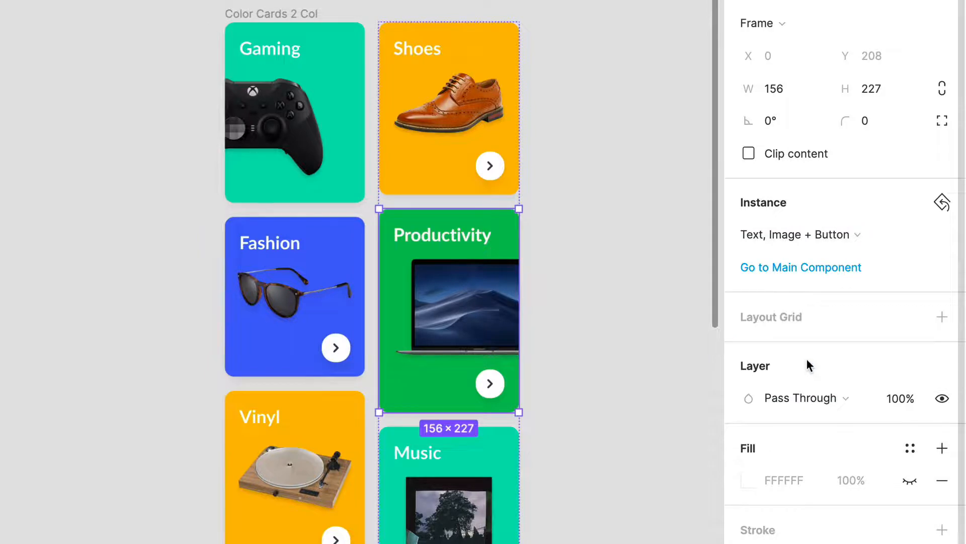
Shorten Productivity and swap it to the Color Cards Fixed Text + Button variant
drag(512, 412, 522, 319)
click(619, 313)
click(487, 281)
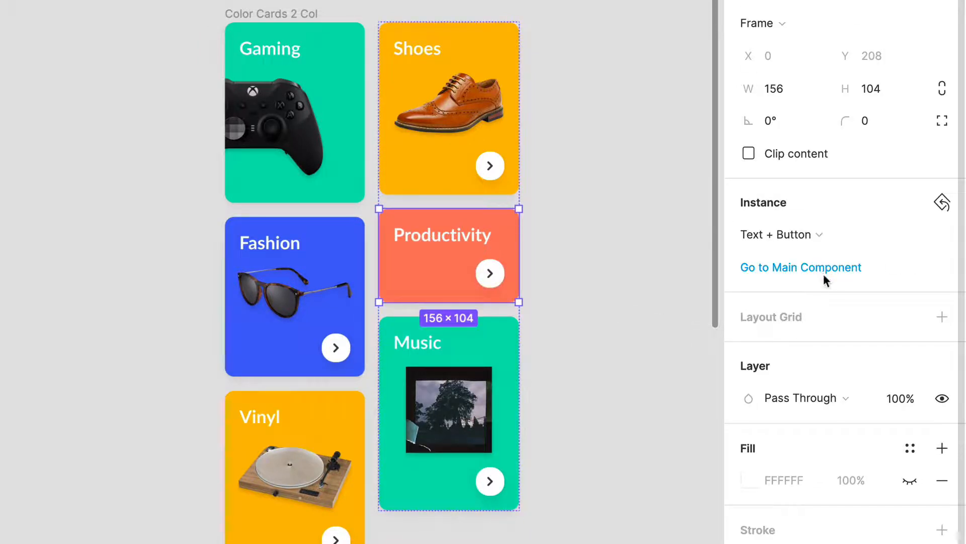
click(824, 232)
mouse_move(786, 513)
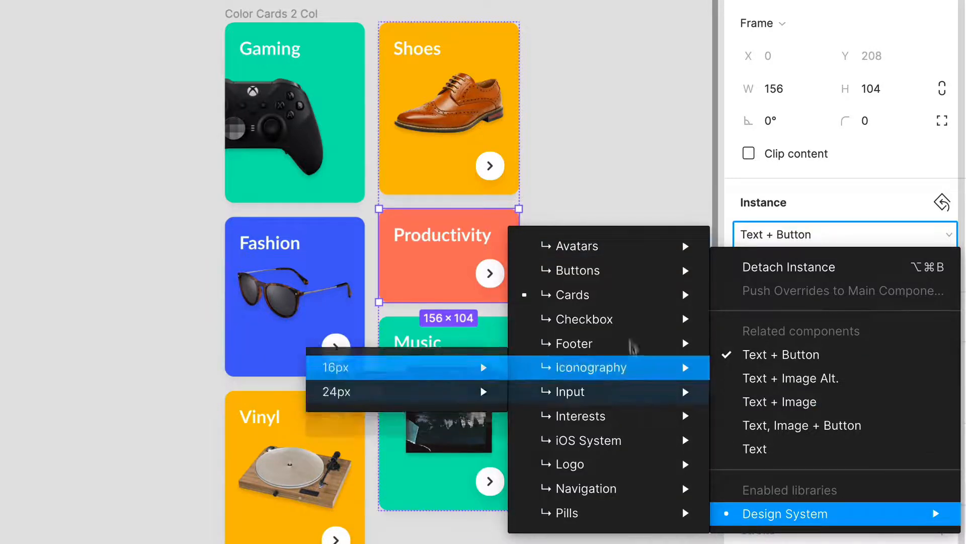
mouse_move(572, 294)
mouse_move(357, 343)
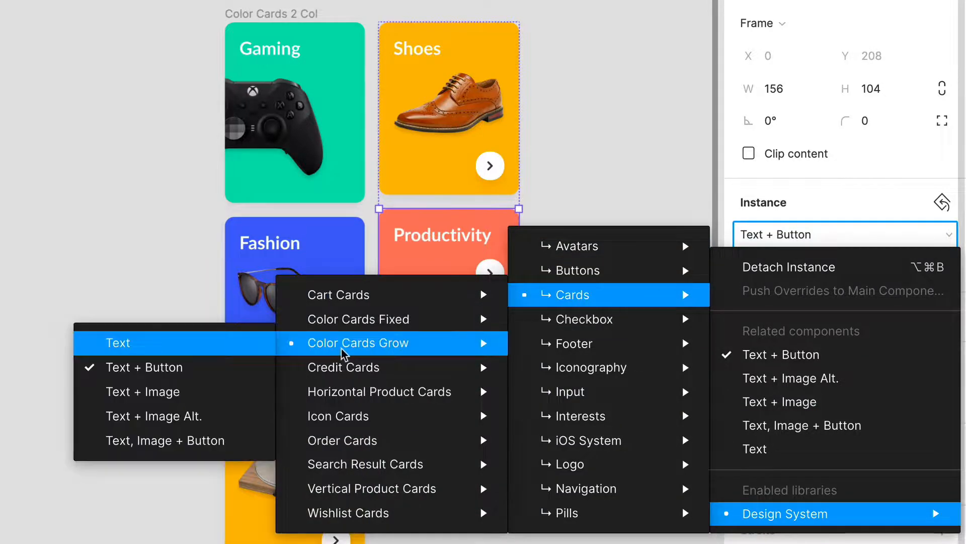
mouse_move(358, 319)
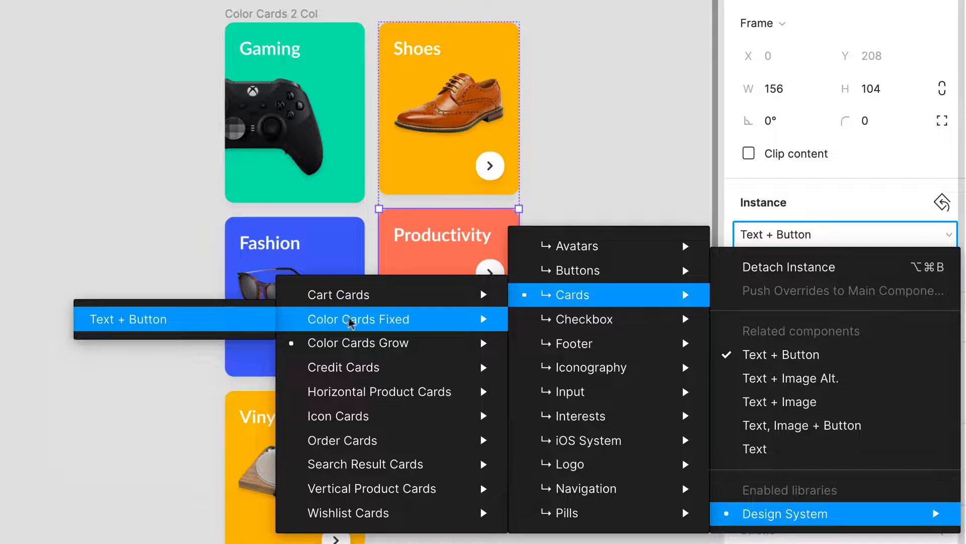
click(154, 321)
Stretch the green Text + Button Productivity card to 160 px tall above Music
drag(519, 298, 516, 366)
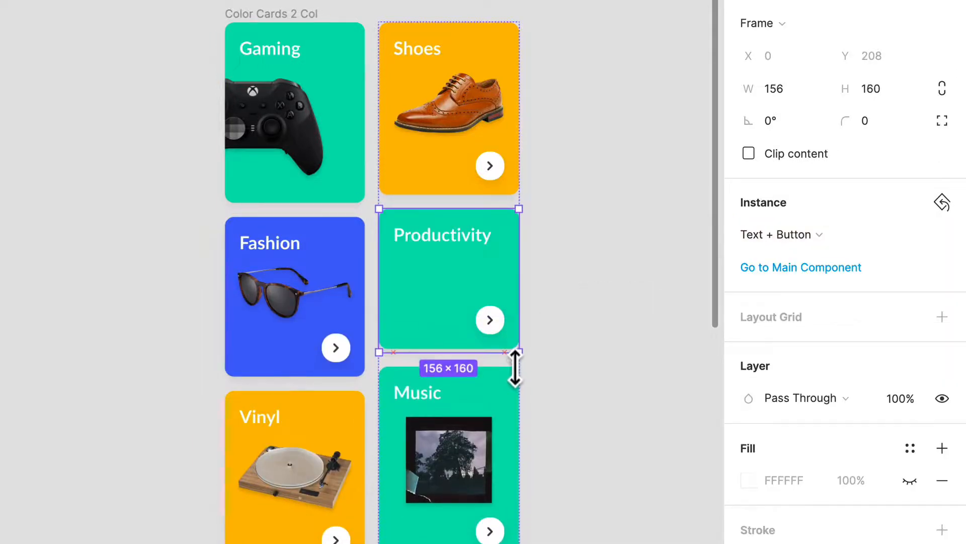
click(682, 272)
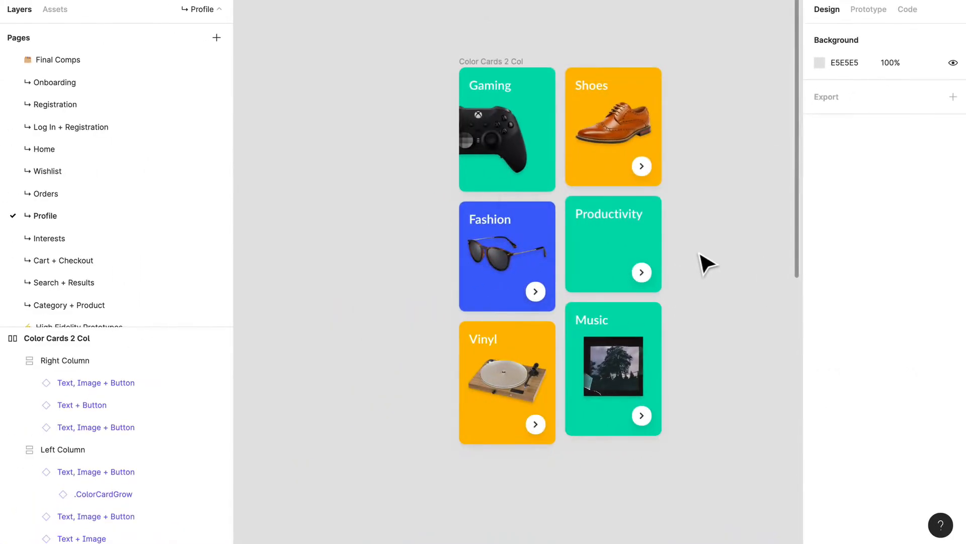